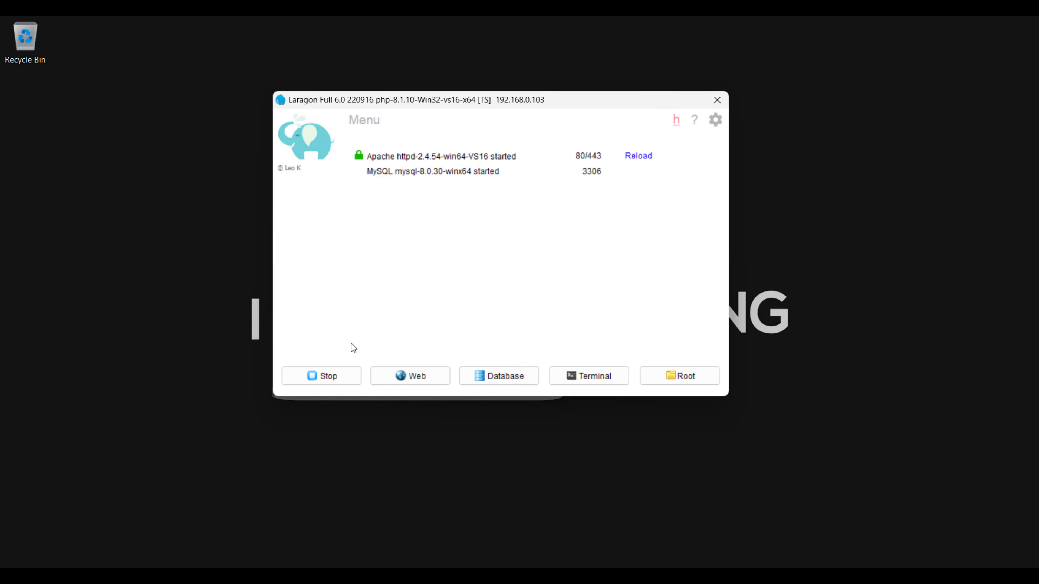
Browse Laragon's main menu, previewing the www, Quick app, Apache and Node.js submenus
click(367, 122)
mouse_move(391, 135)
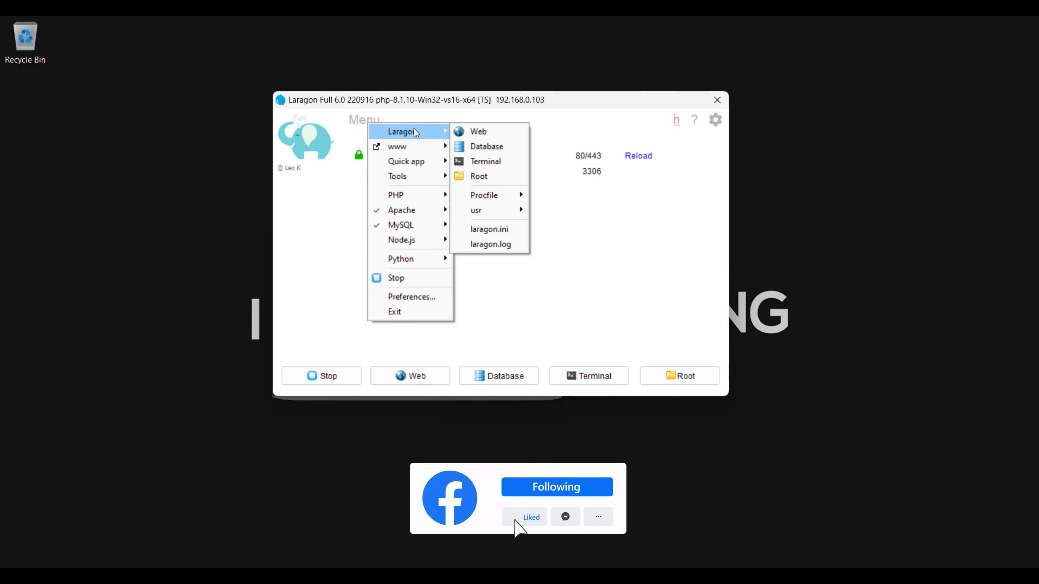
mouse_move(425, 142)
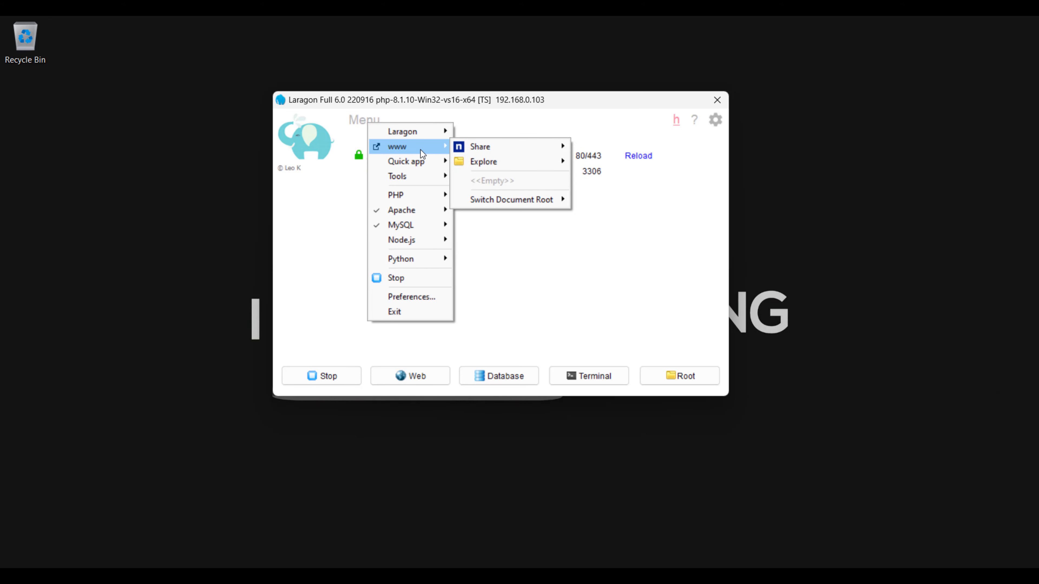
mouse_move(424, 163)
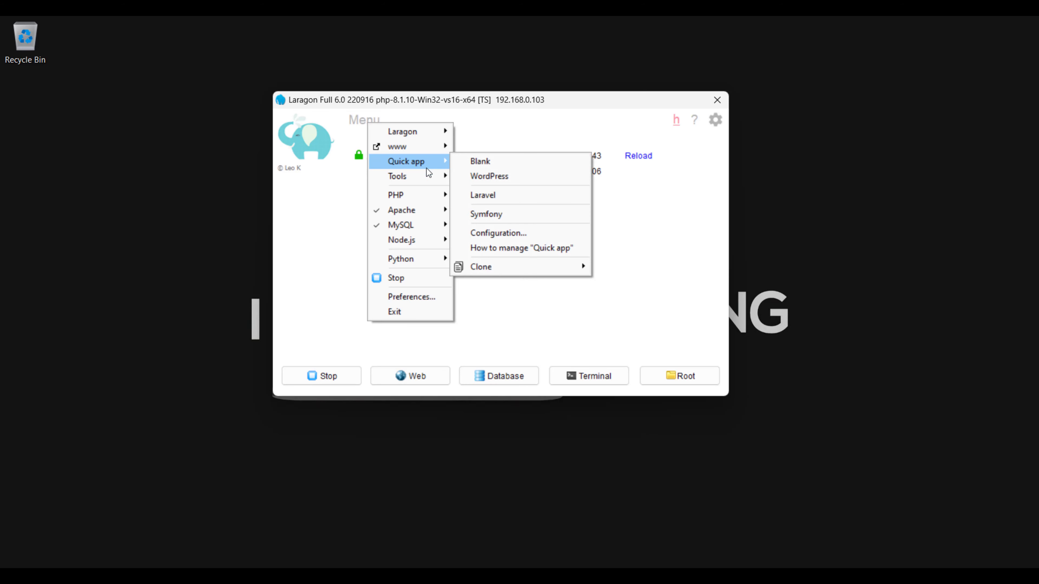
mouse_move(424, 193)
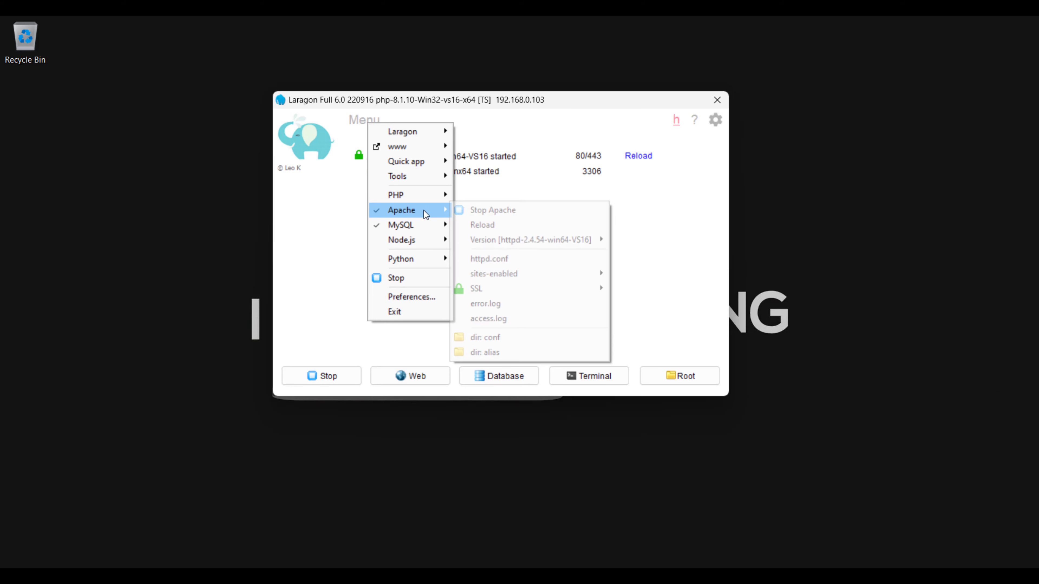
mouse_move(421, 223)
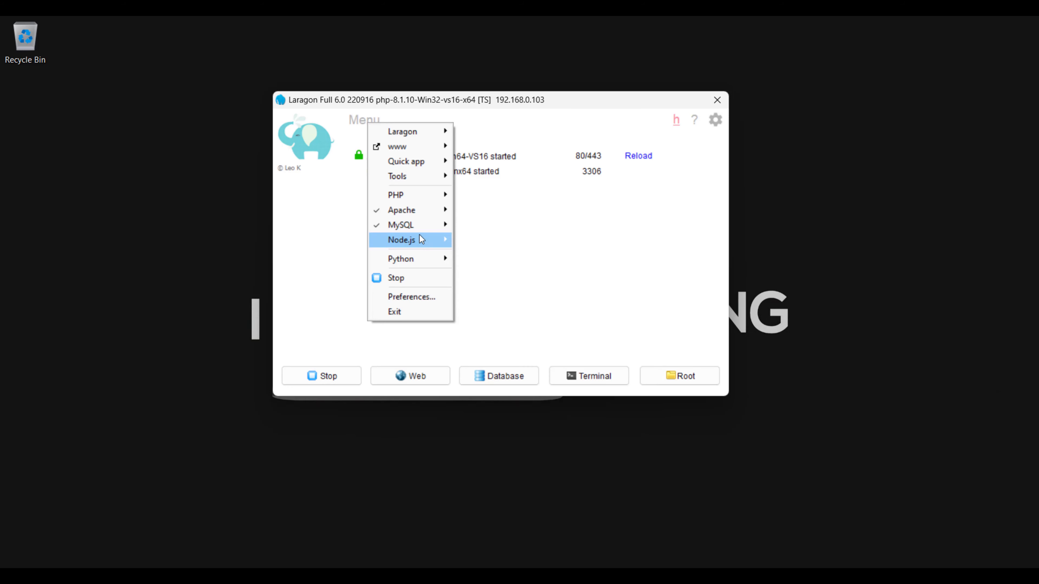
mouse_move(414, 258)
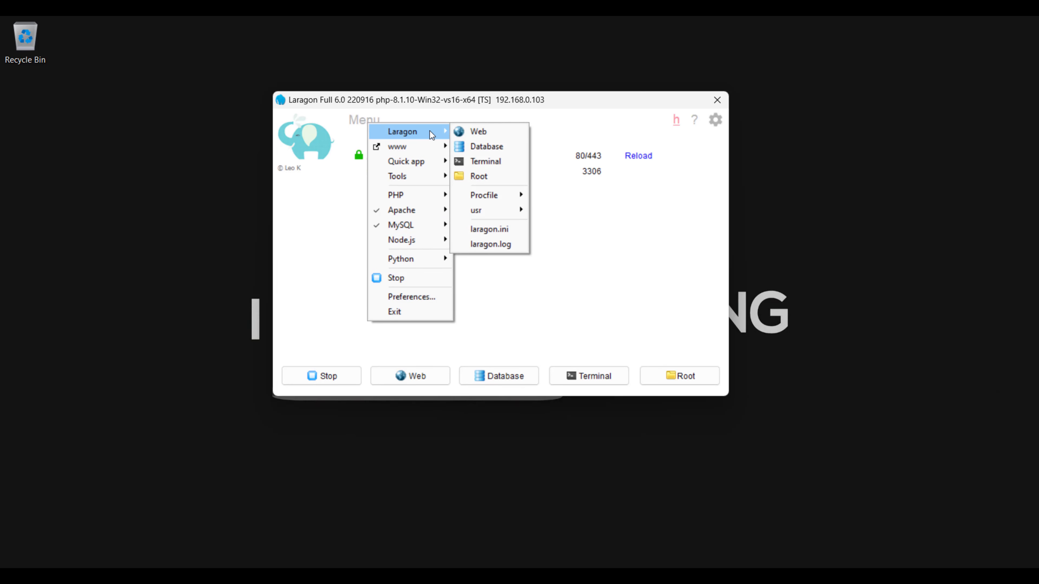
Open localhost in Chrome, close the duplicate Index of / tab, and minimise the browser
click(465, 133)
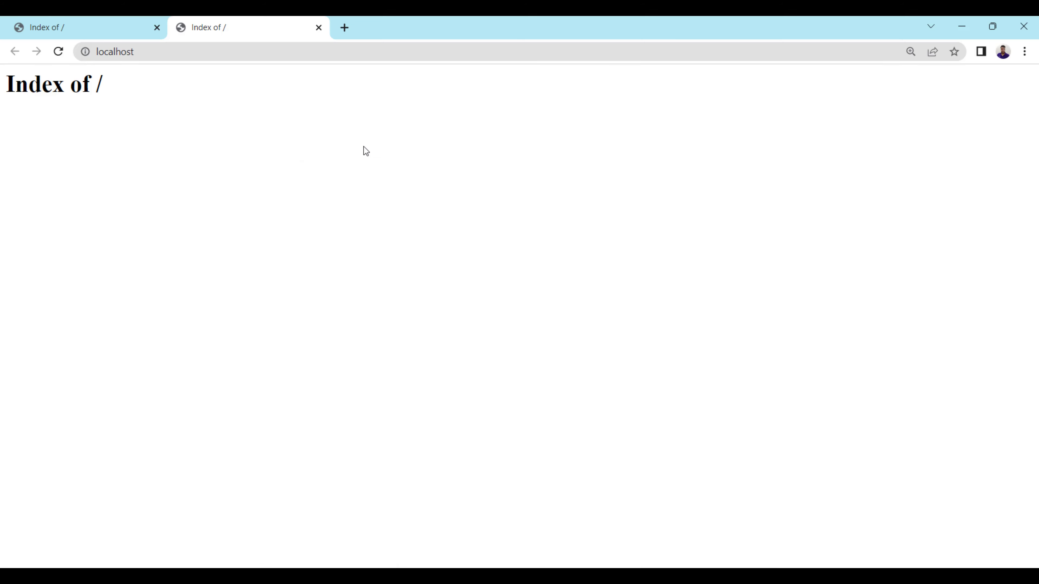
middle_click(102, 21)
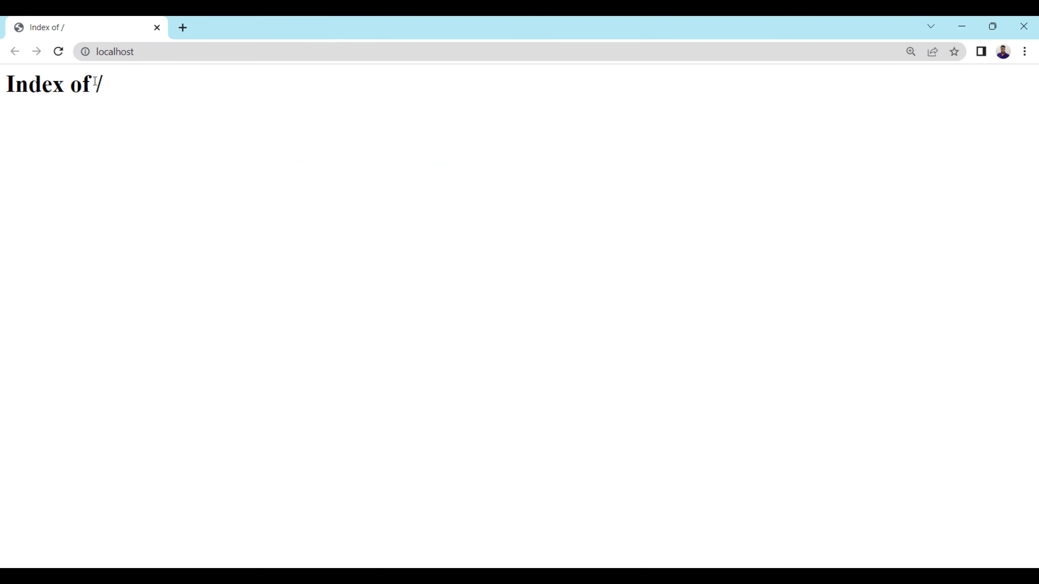
click(112, 51)
double_click(135, 53)
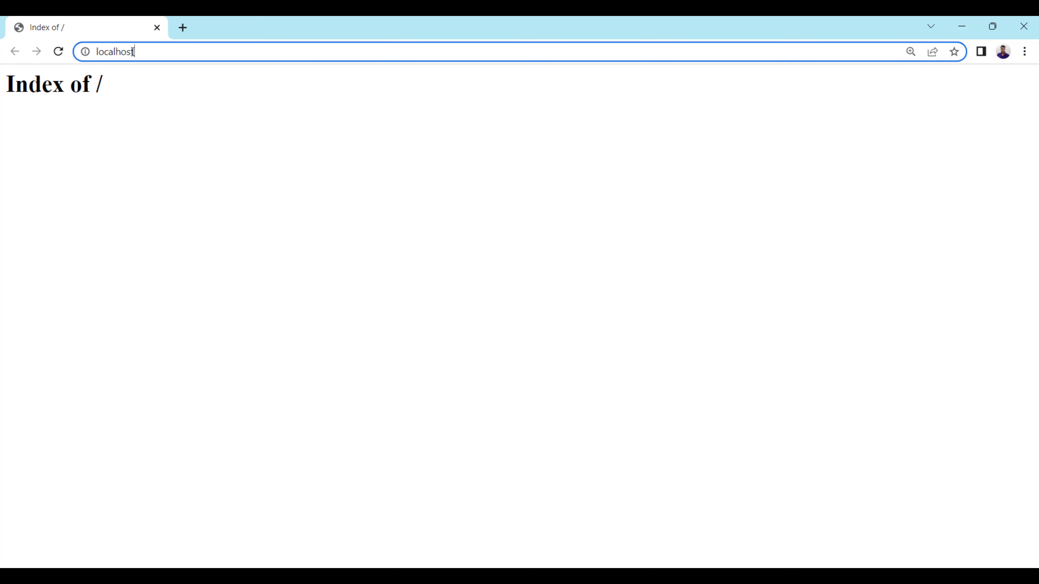
double_click(136, 52)
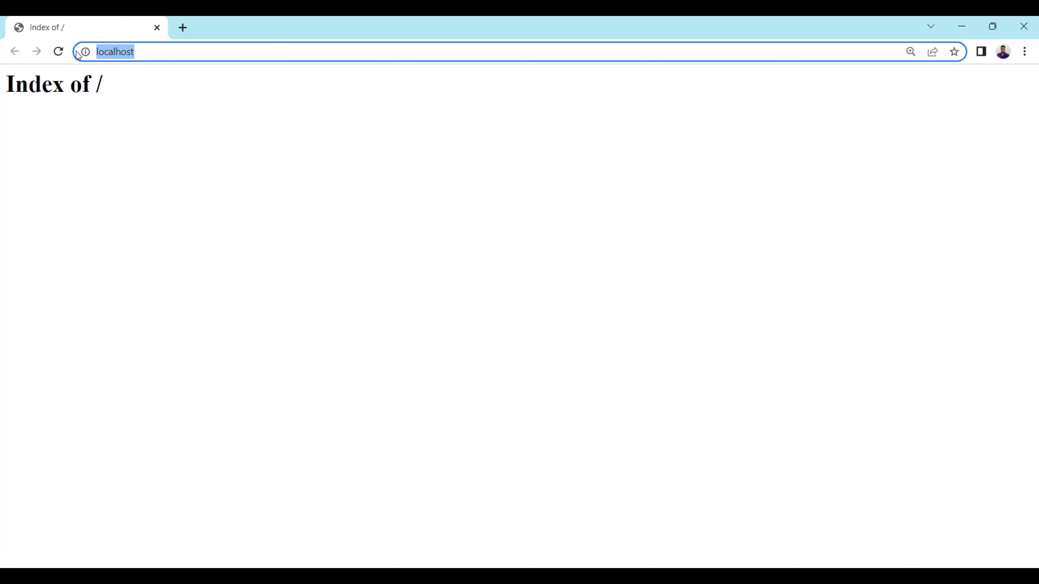
click(952, 34)
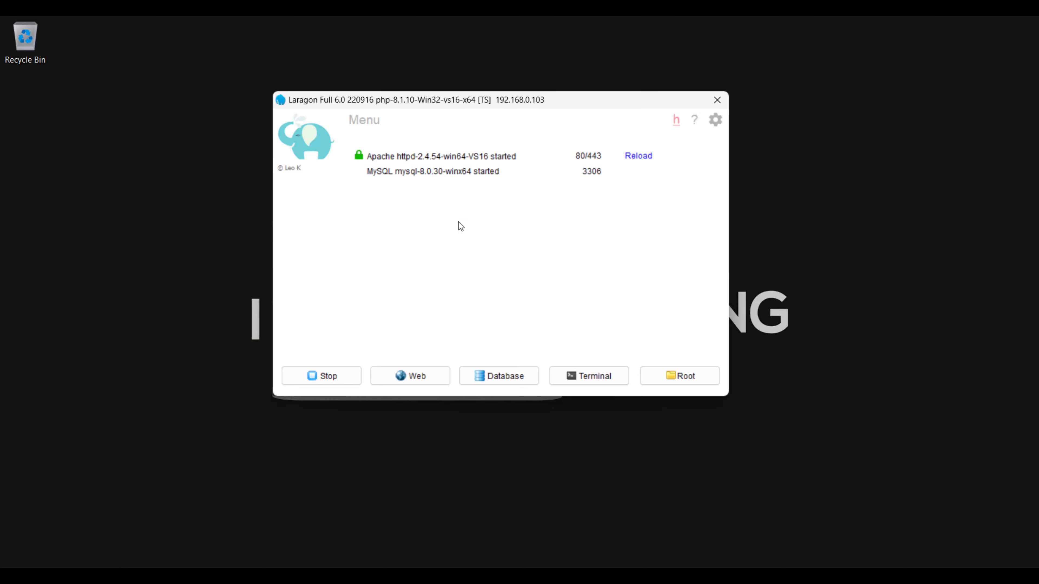
Launch HeidiSQL from Laragon's Database menu and connect with the Laragon.MySQL session
right_click(432, 192)
mouse_move(465, 202)
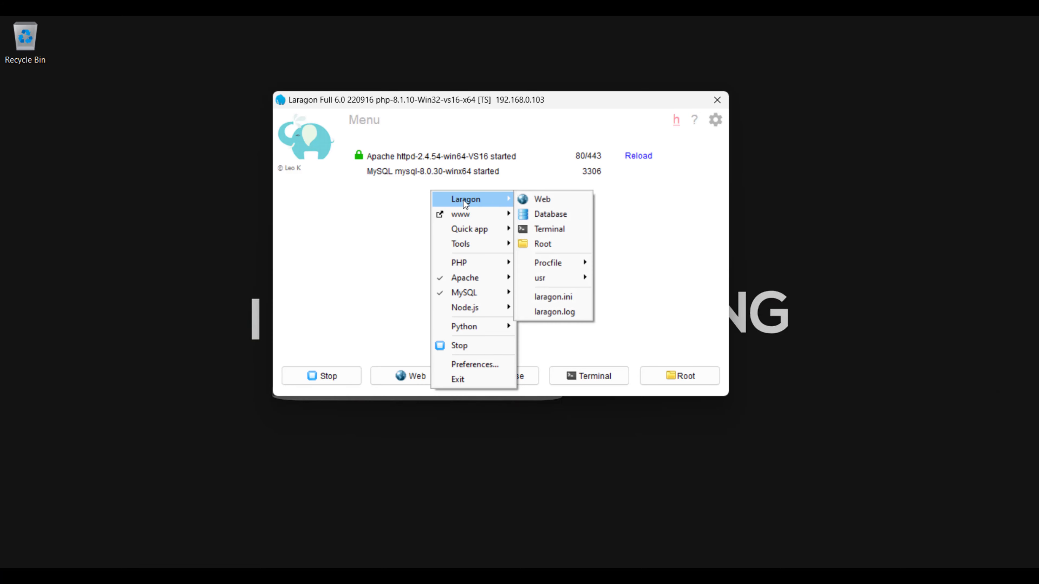
click(549, 214)
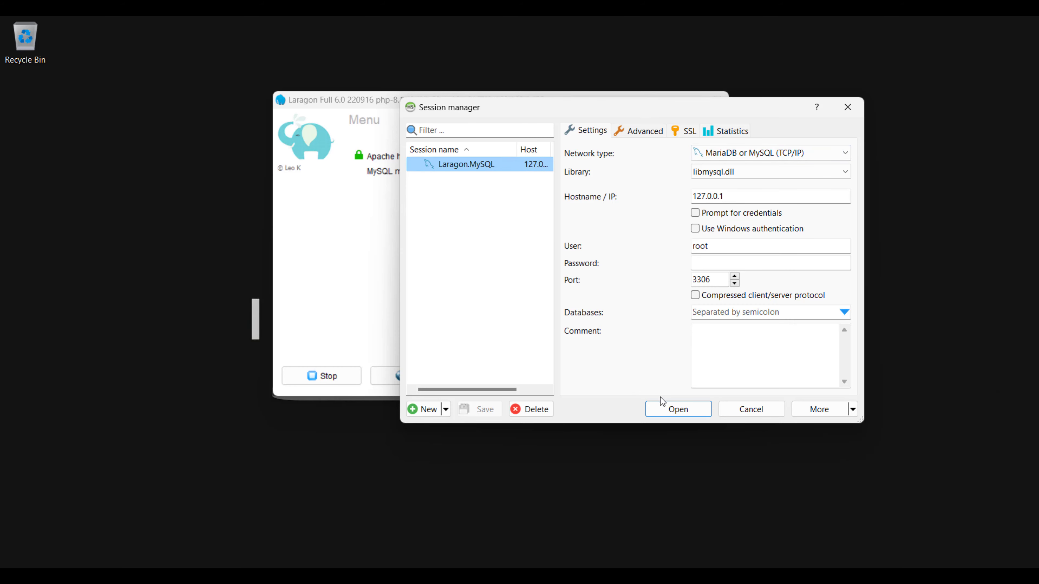
click(667, 411)
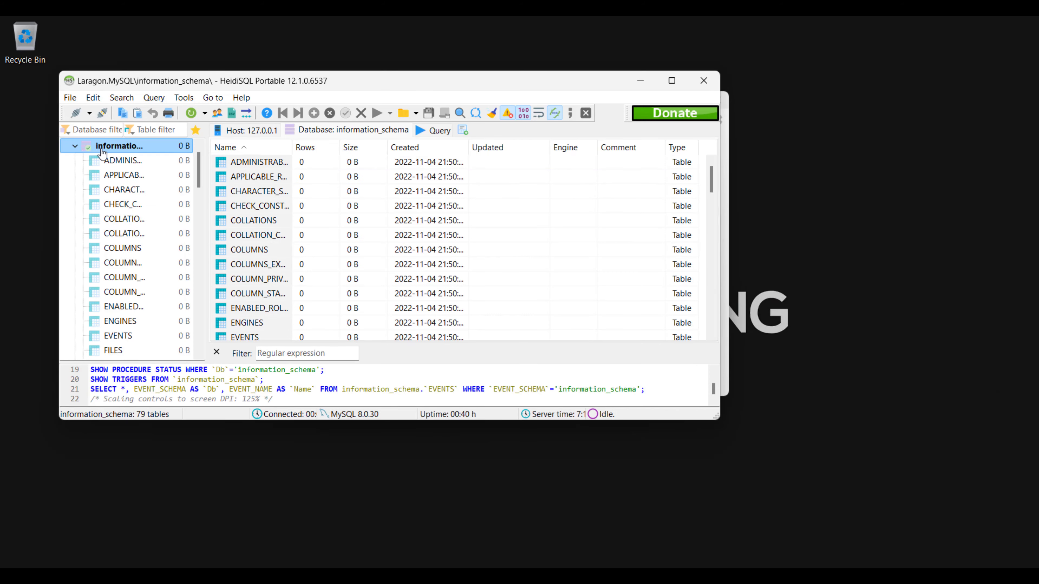
Browse the sys database, then view the empty ADMINISTRABLE_ROLE_AUTHORIZATIONS table's data in information_schema
double_click(108, 162)
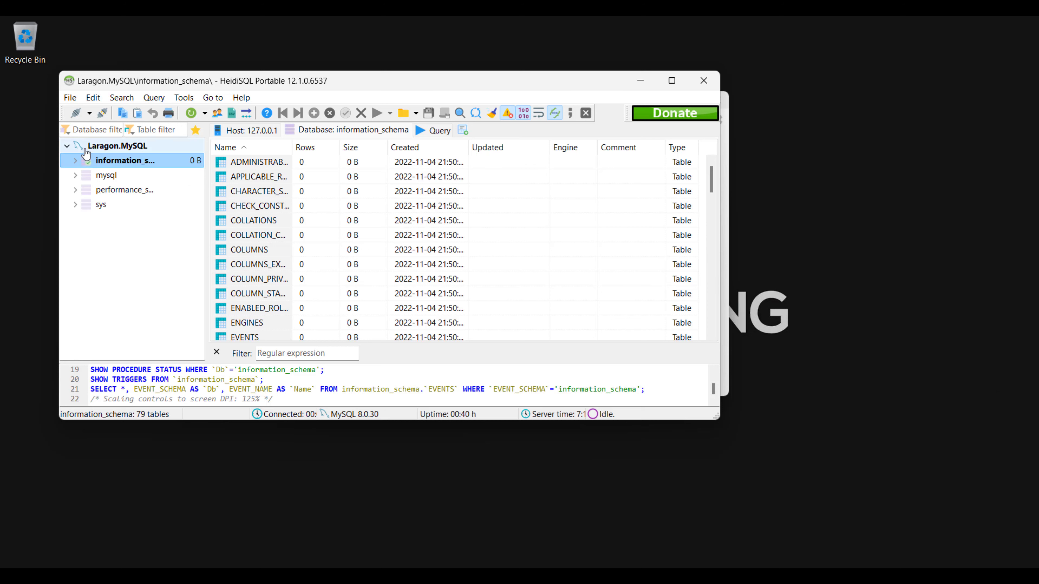
click(106, 207)
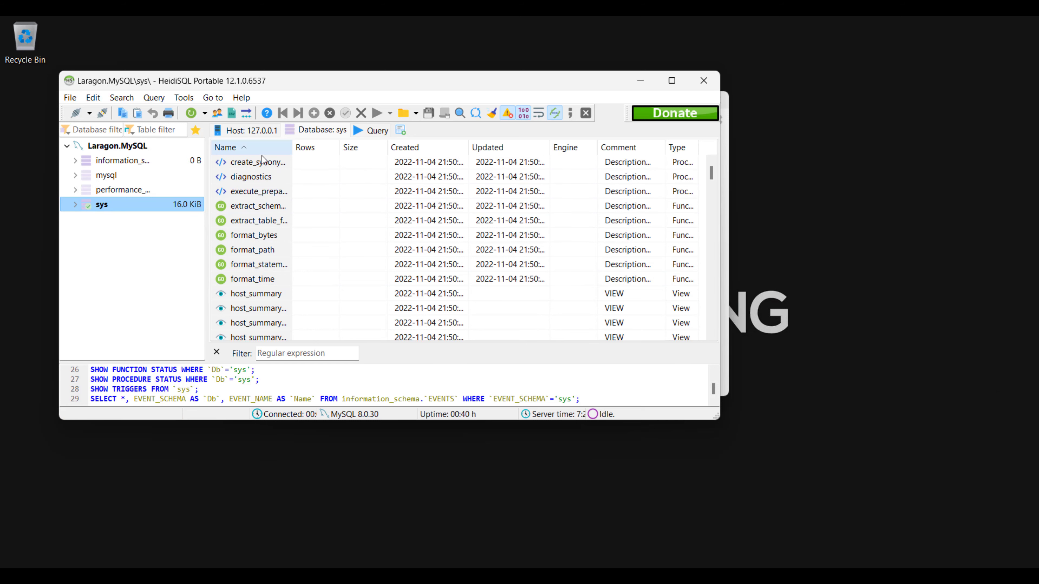
click(123, 161)
click(265, 168)
double_click(248, 165)
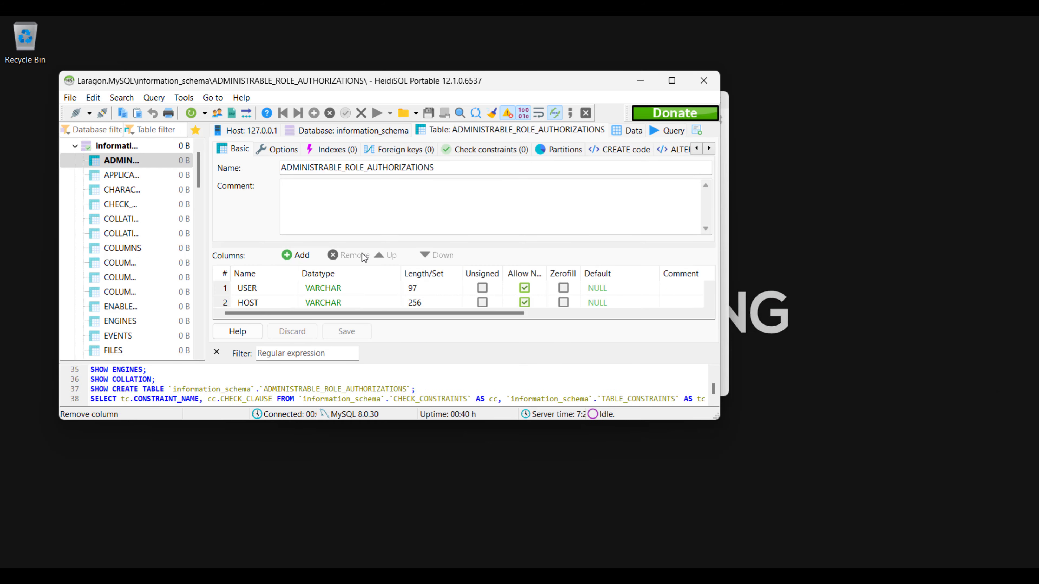
scroll(320, 291, down, 1)
scroll(320, 291, down, 2)
double_click(372, 85)
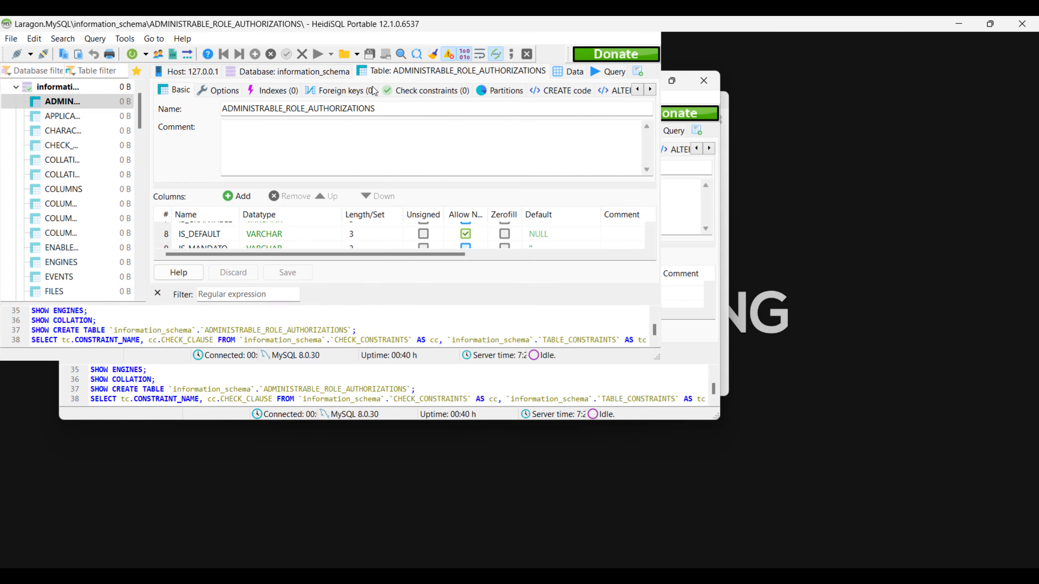
click(574, 74)
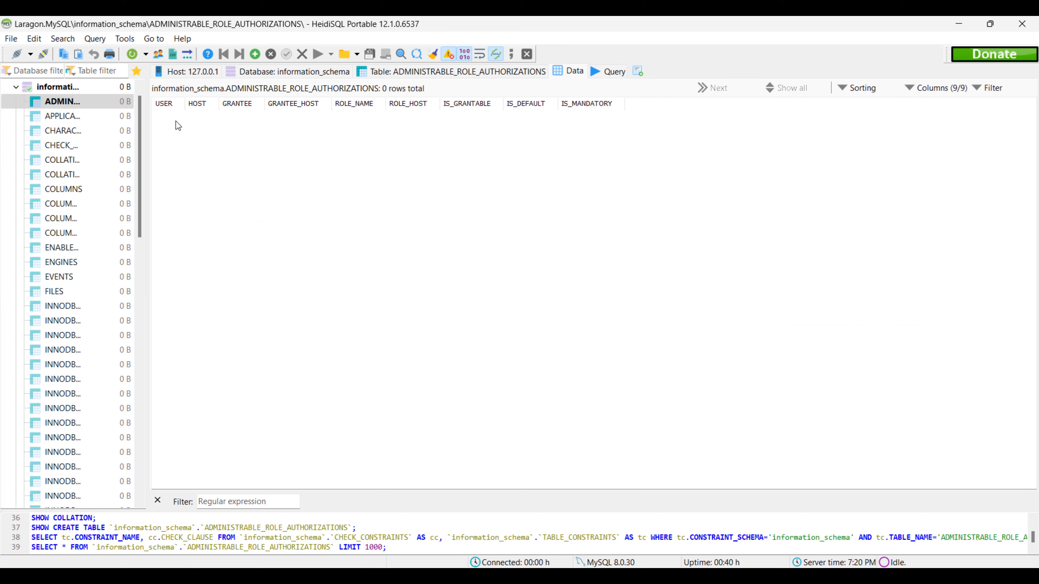
scroll(94, 164, up, 1)
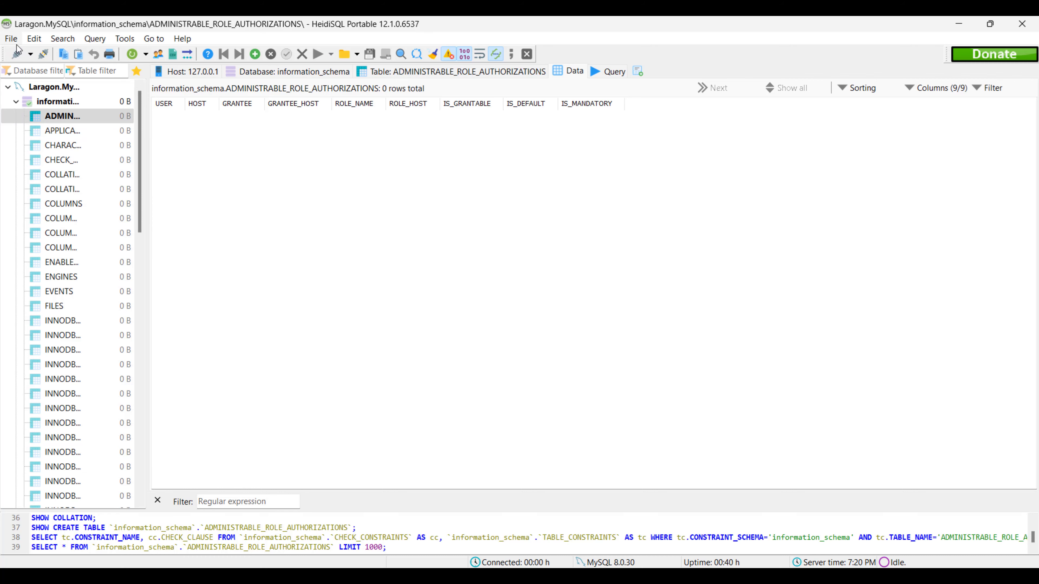
Exit HeidiSQL through File > Exit and return to Laragon's menu
click(10, 38)
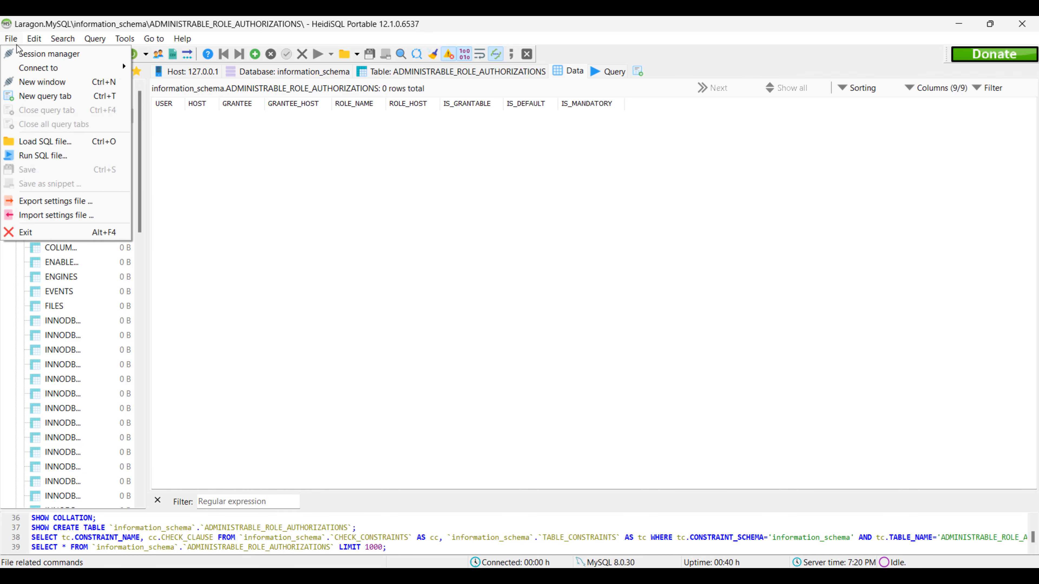
click(47, 227)
right_click(373, 189)
Open Cmder at E:\laragon\www and highlight the www path in the prompt
mouse_move(417, 197)
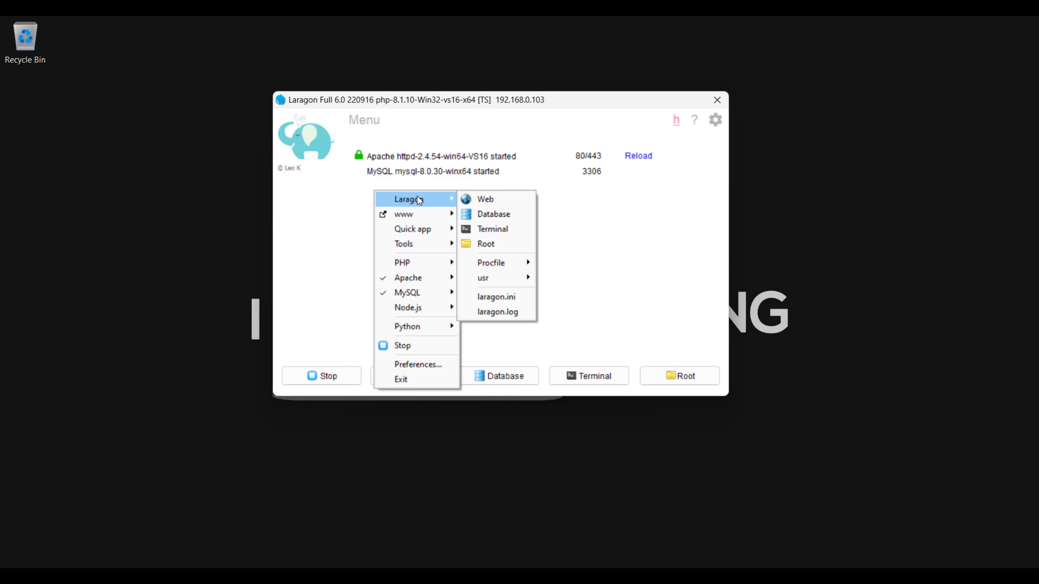
click(484, 231)
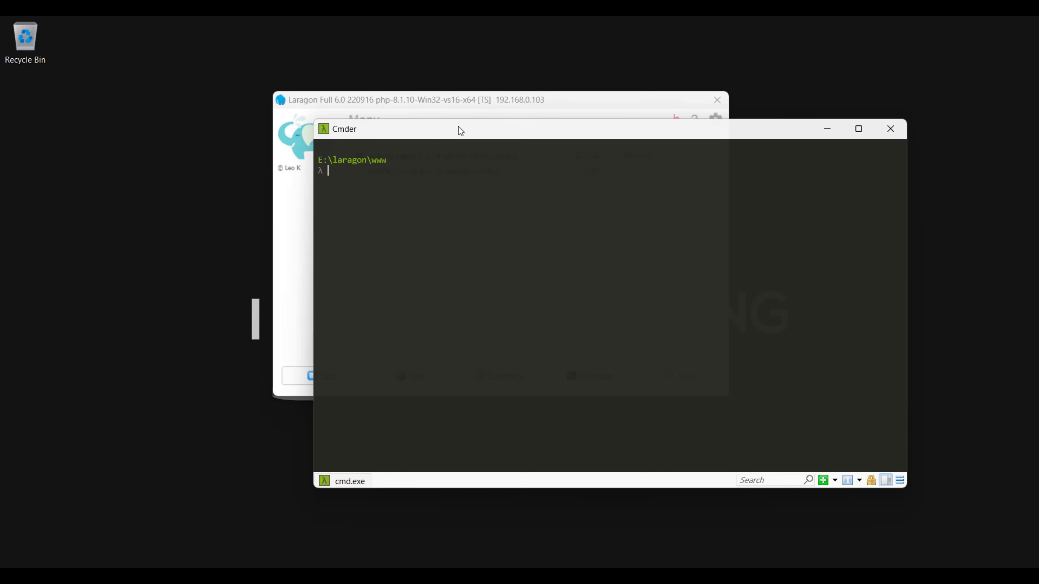
drag(457, 128, 502, 89)
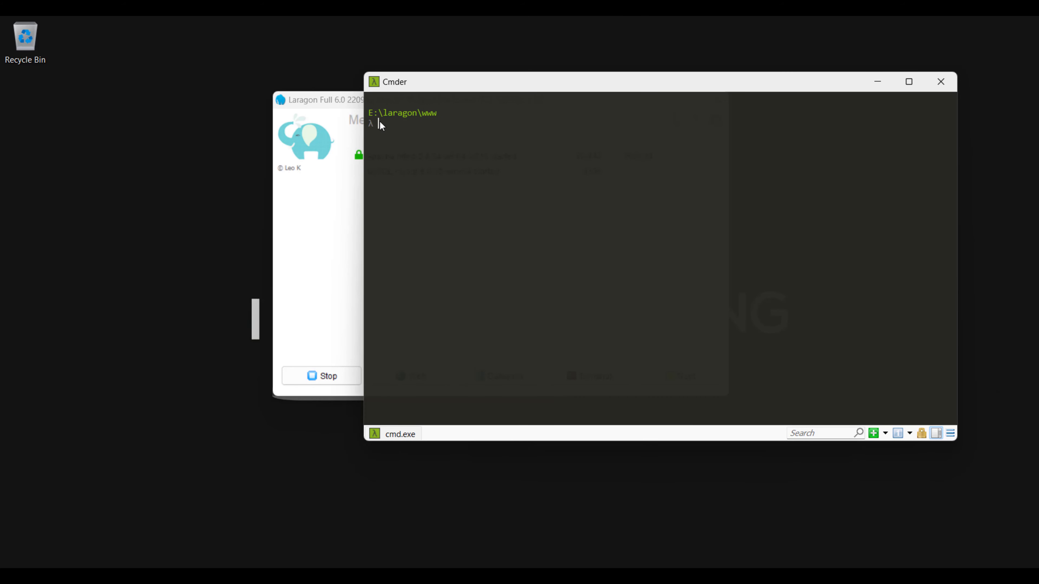
drag(422, 114, 441, 118)
double_click(436, 111)
click(428, 114)
drag(421, 114, 440, 114)
double_click(438, 113)
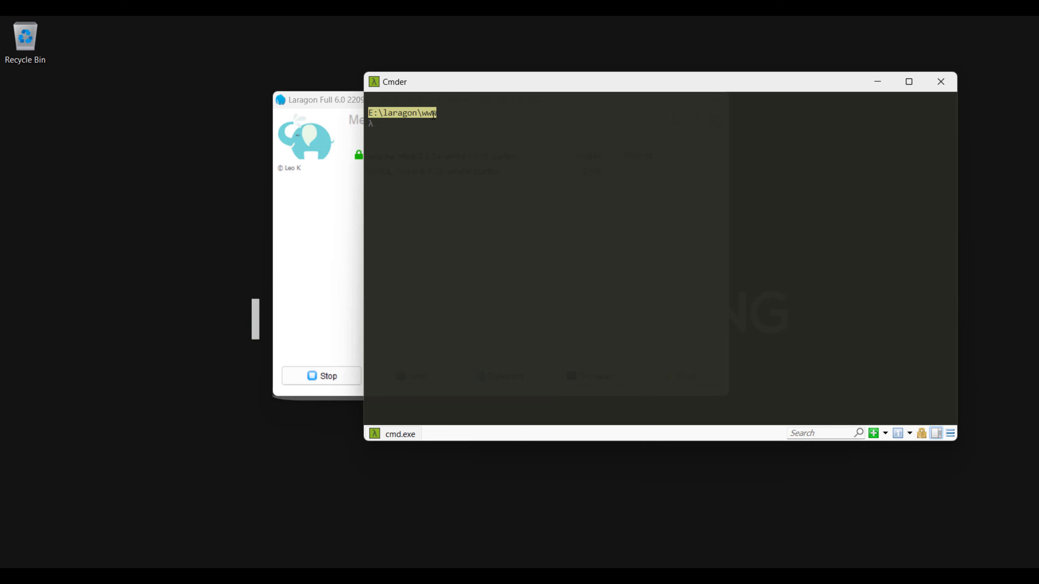
click(424, 113)
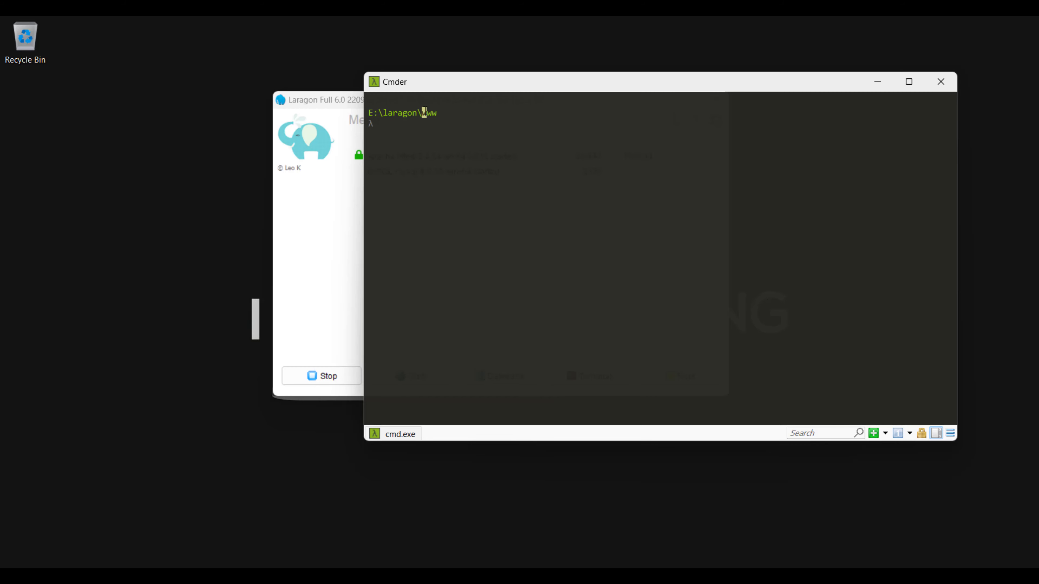
Move the terminal aside to uncover Laragon, then close Cmder
drag(436, 79, 566, 84)
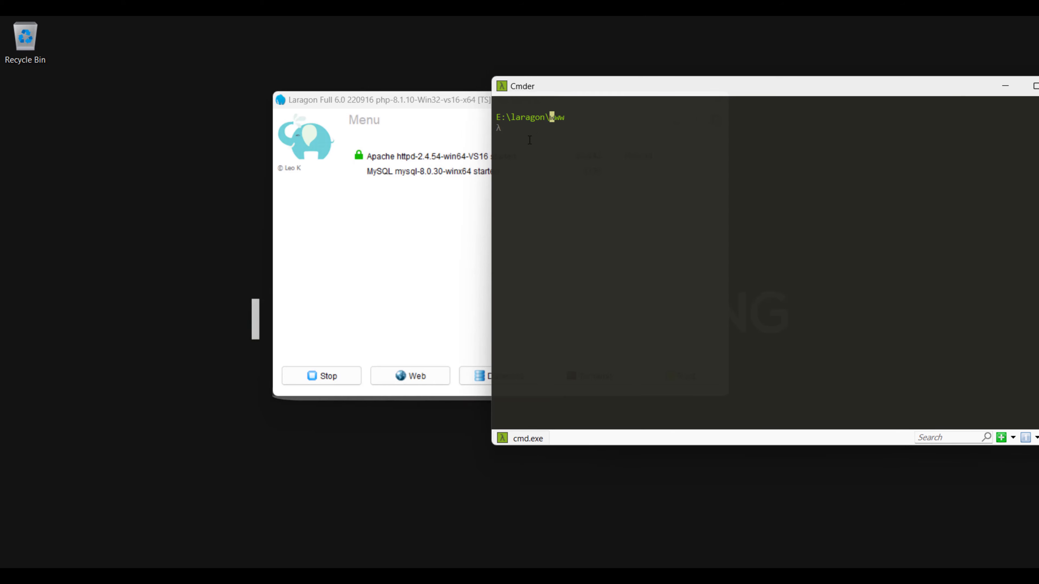
click(529, 140)
drag(619, 95, 407, 179)
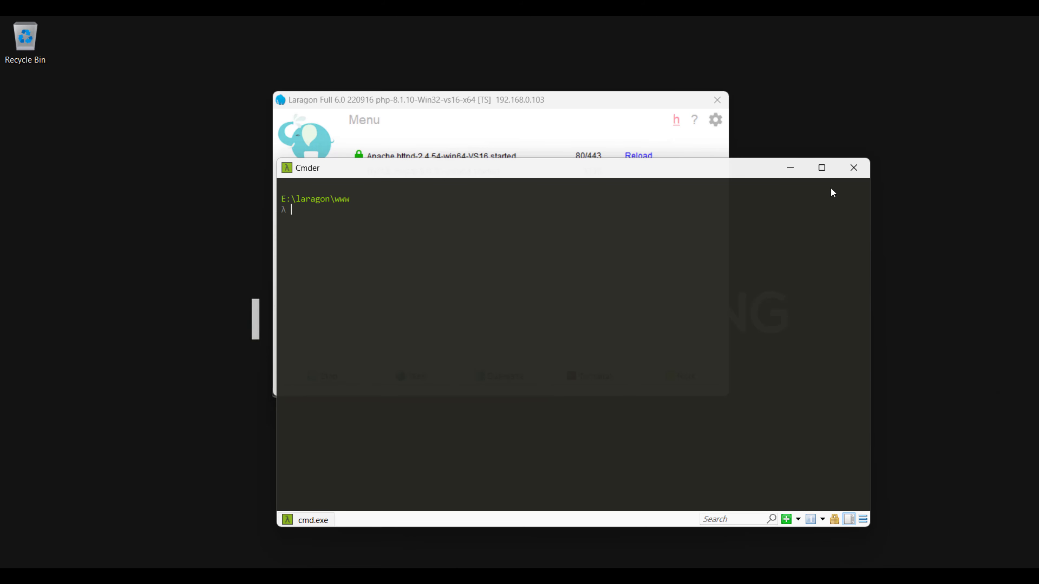
click(853, 167)
Open Laragon's Root in a maximised File Explorer and navigate from E:\laragon into the empty www folder
right_click(622, 196)
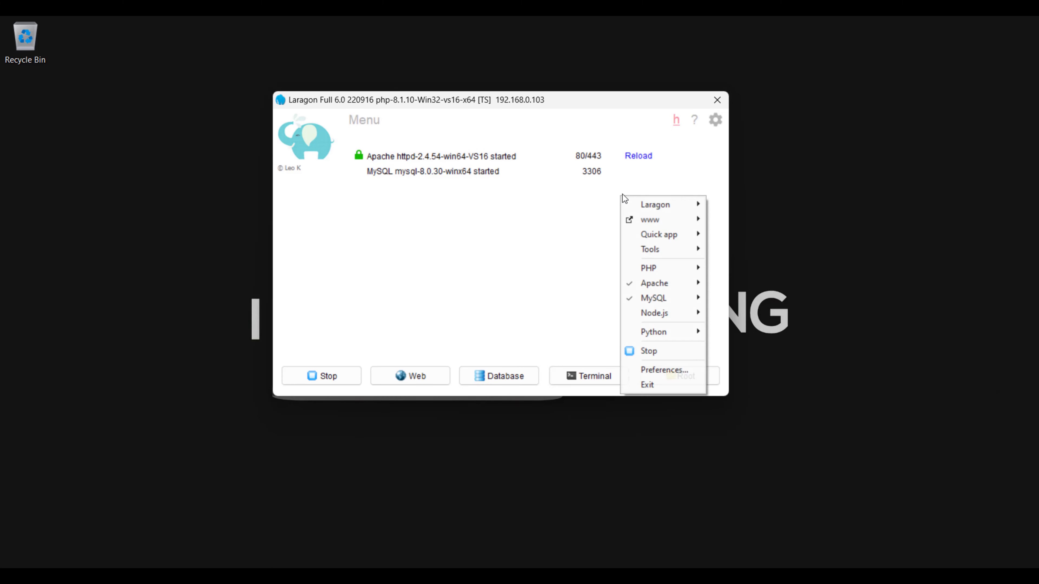
mouse_move(682, 212)
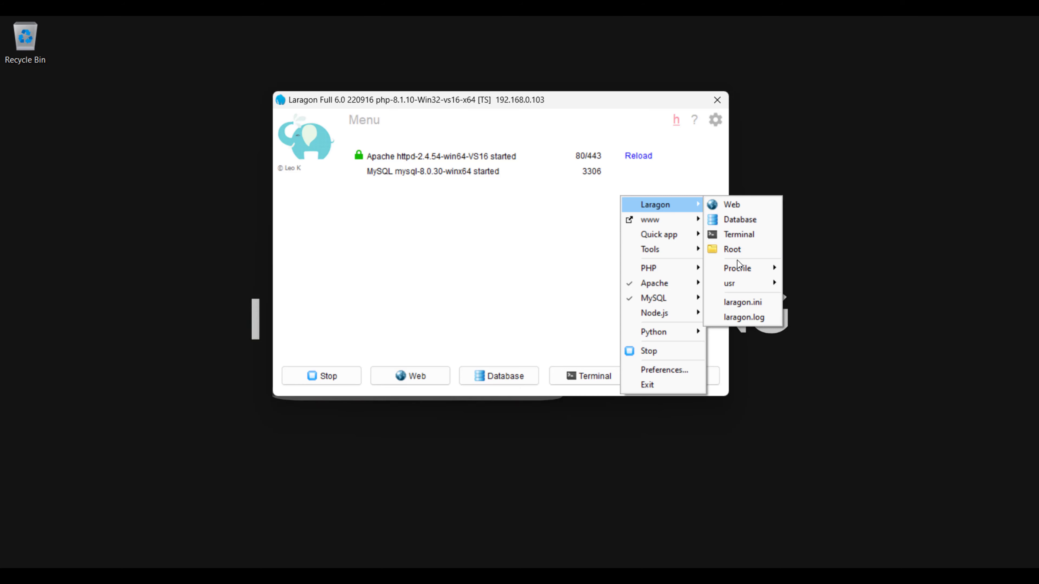
click(736, 253)
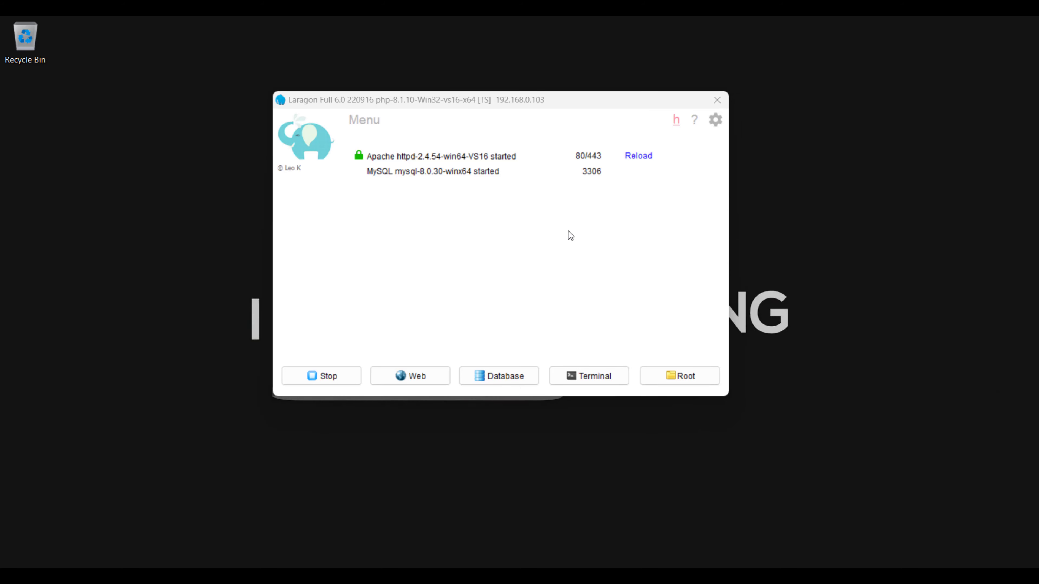
double_click(393, 35)
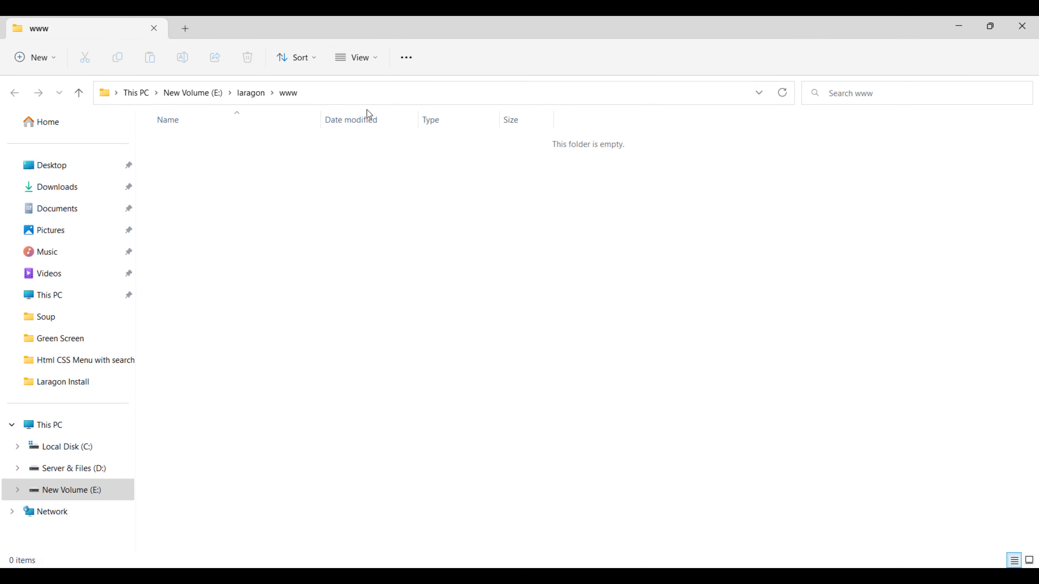
click(250, 93)
double_click(200, 253)
Open the Root folder again from Laragon's menu and navigate back into the empty www folder
click(713, 577)
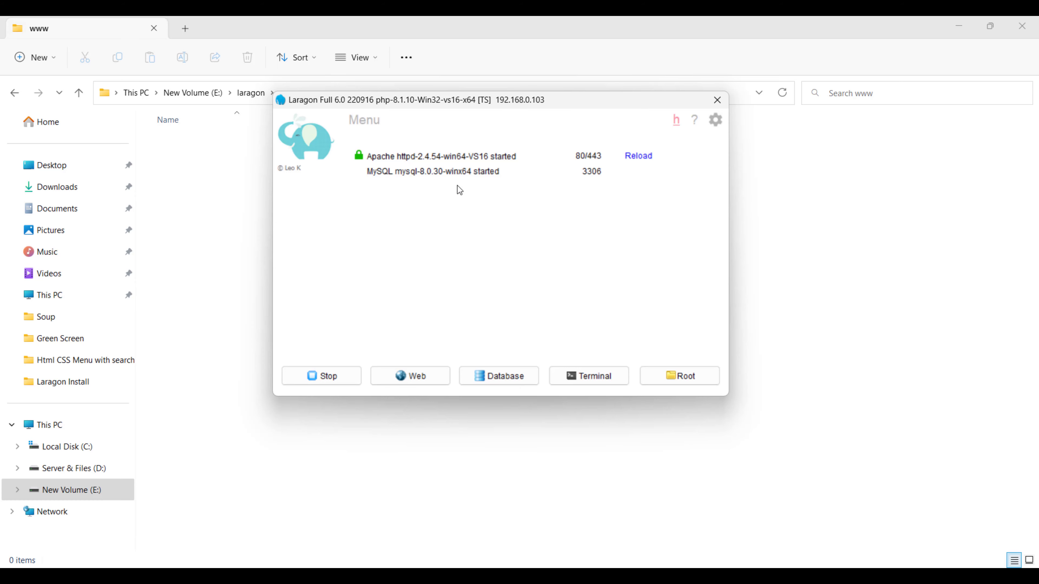
drag(417, 105, 538, 121)
right_click(559, 249)
mouse_move(586, 273)
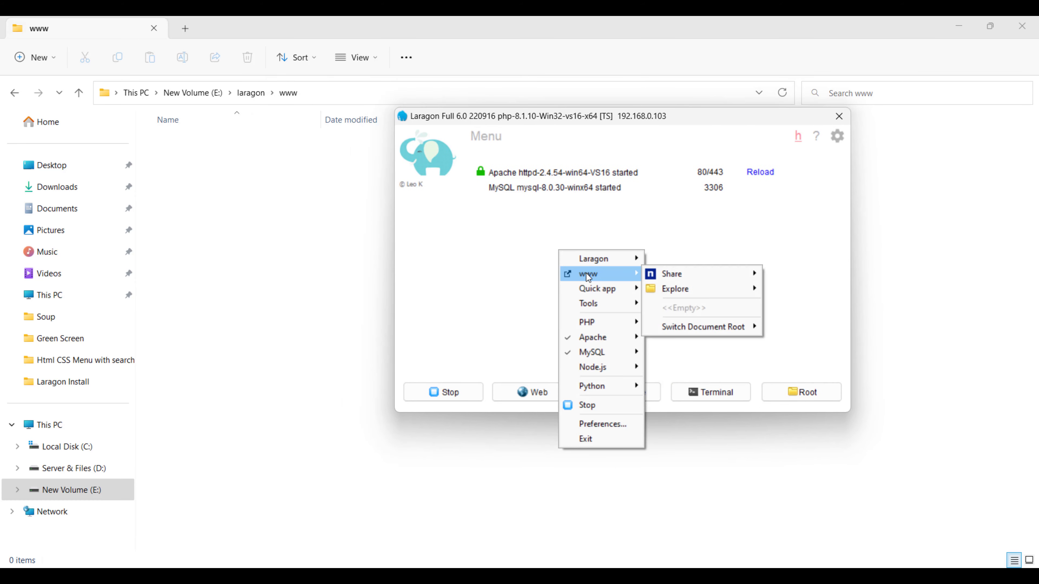
mouse_move(664, 274)
mouse_move(627, 260)
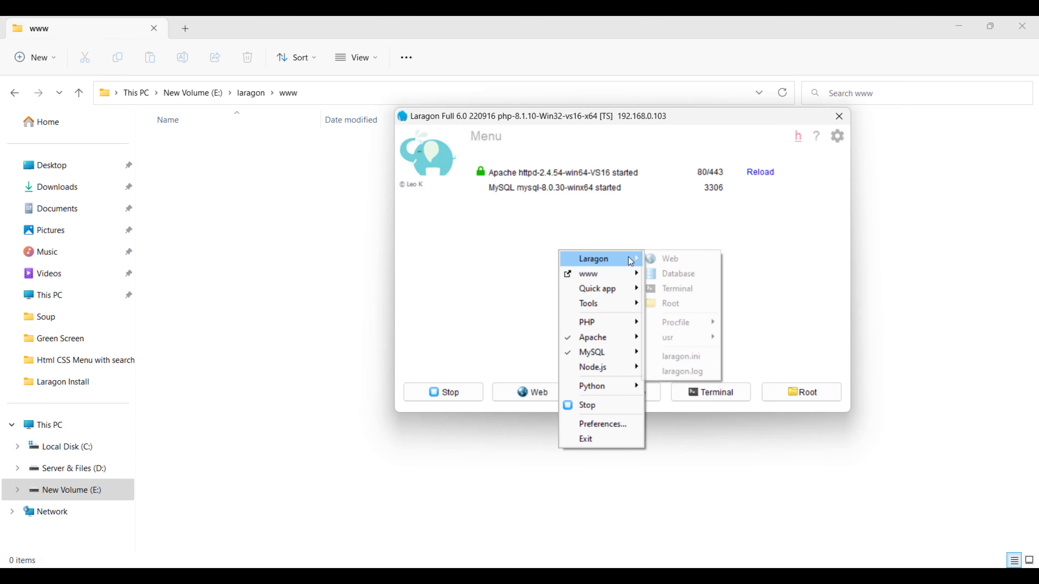
click(671, 307)
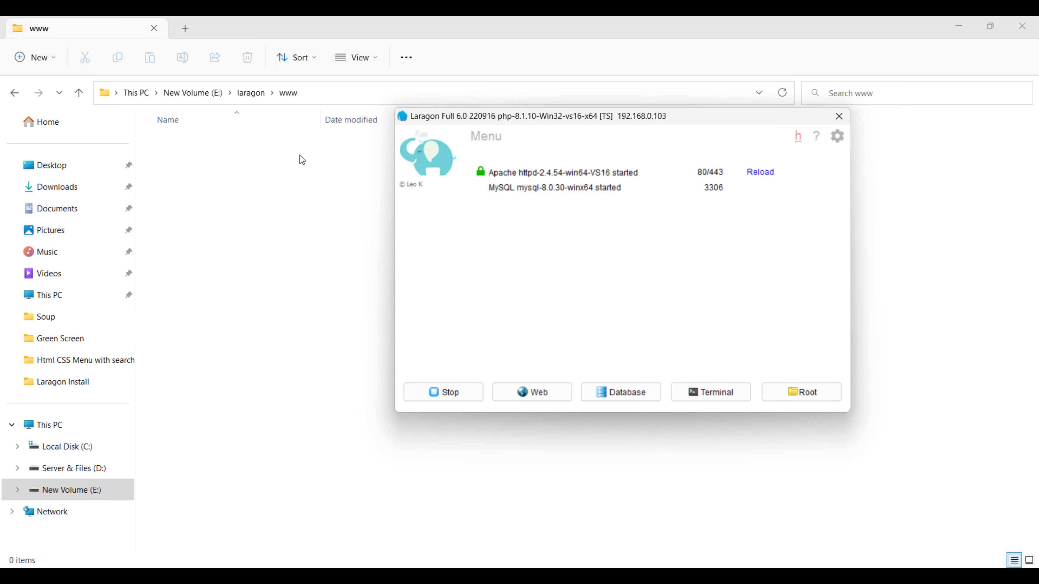
click(257, 93)
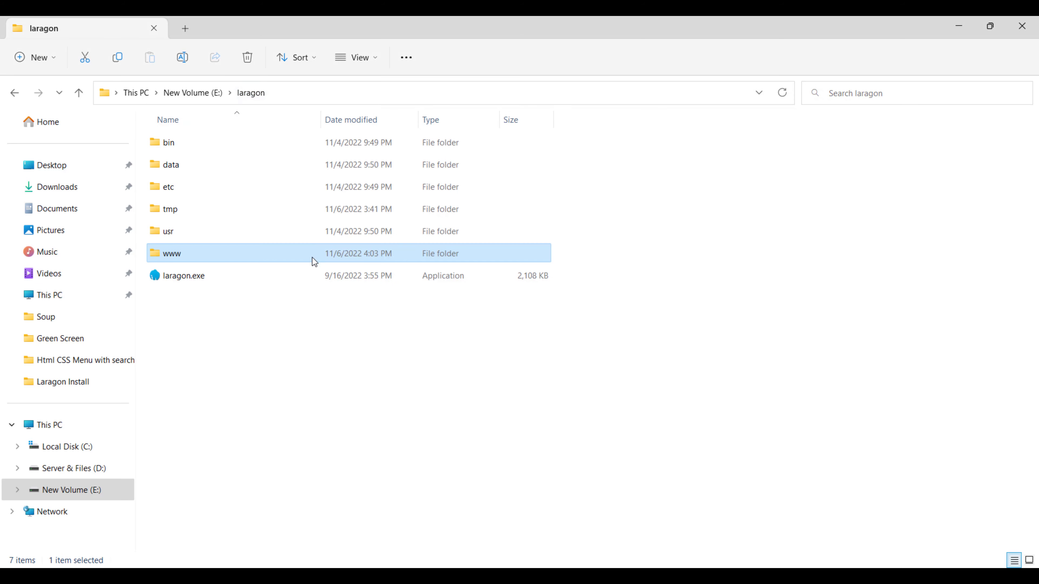
double_click(187, 255)
click(654, 576)
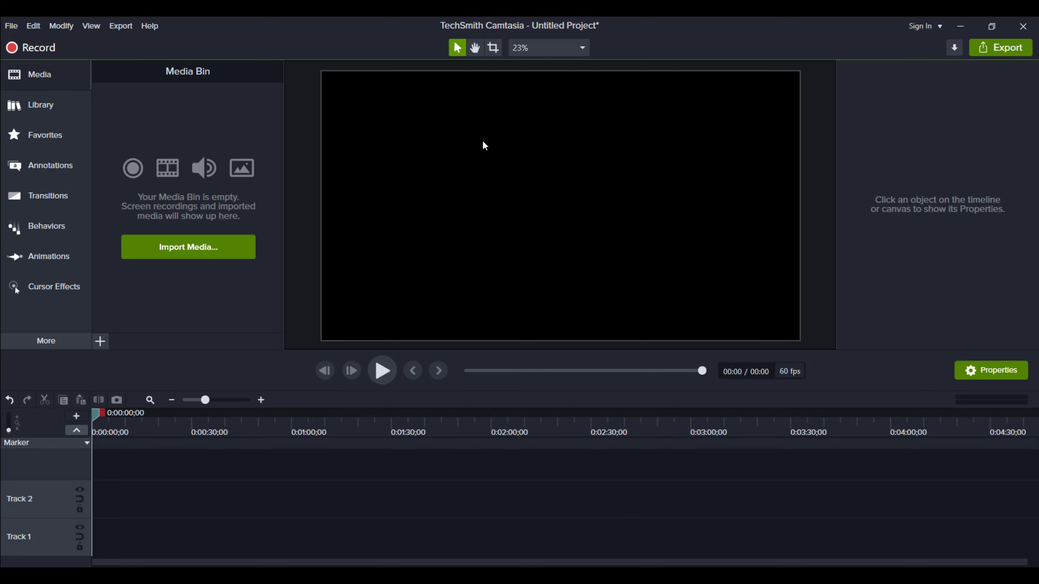
mouse_move(674, 254)
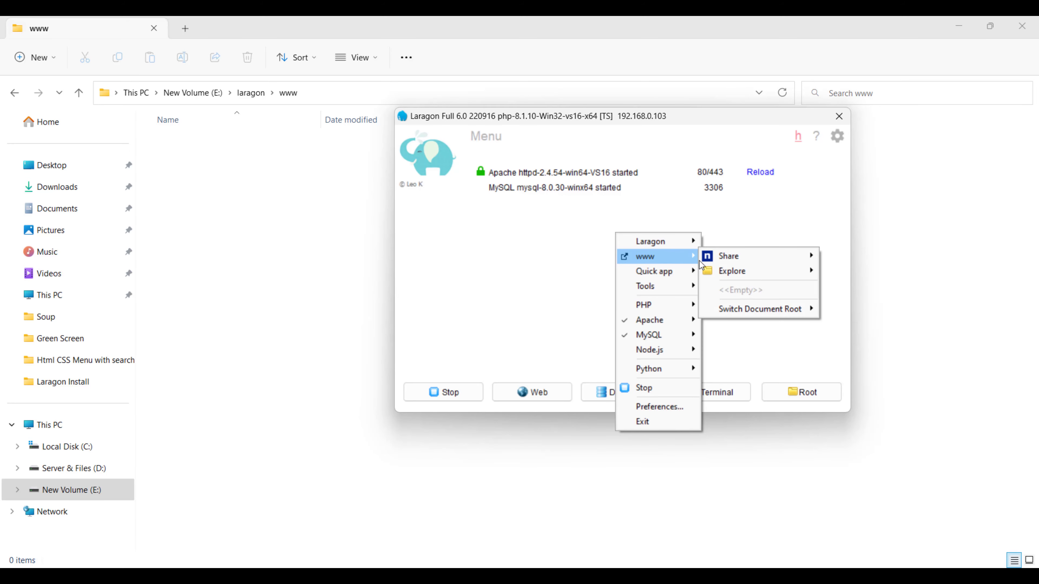
mouse_move(706, 259)
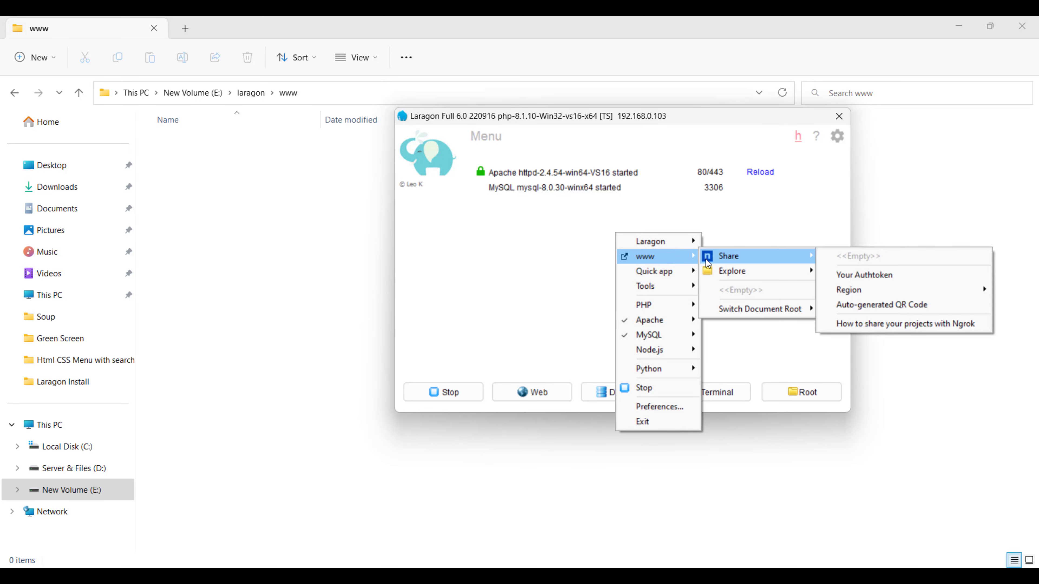
mouse_move(797, 271)
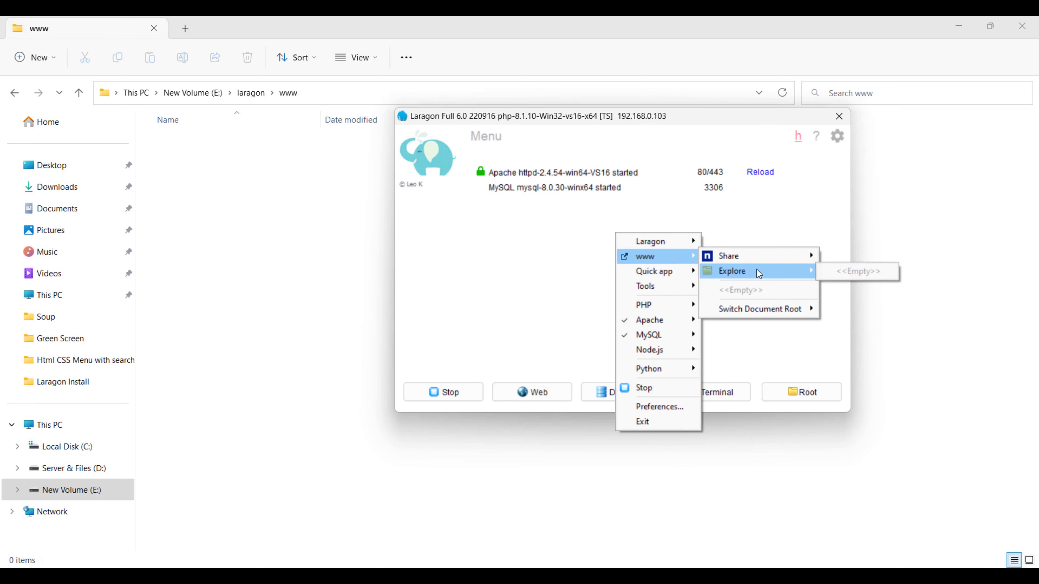
mouse_move(685, 305)
mouse_move(754, 261)
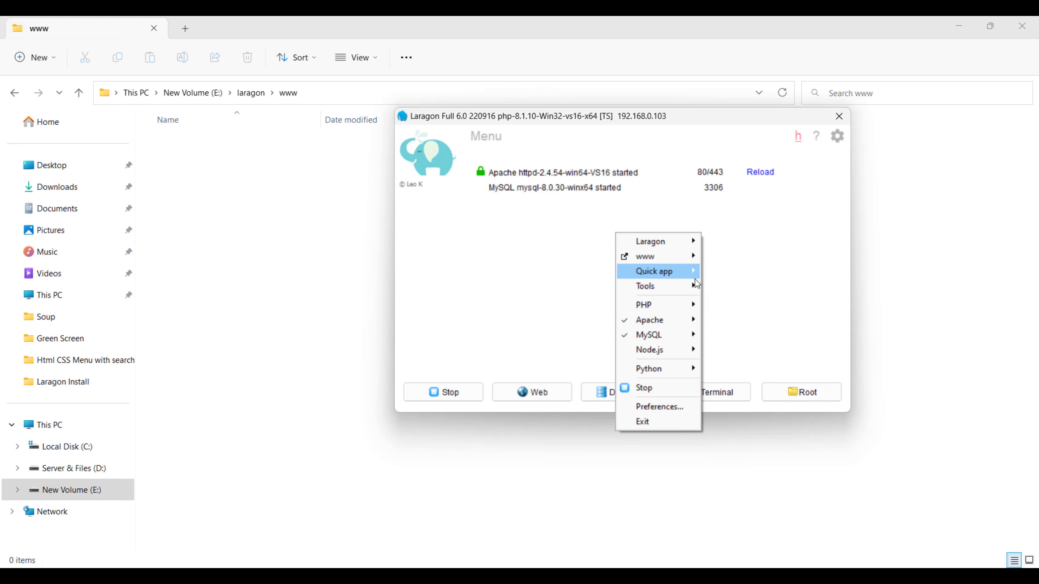
Preview Tools > Right-Click Menu's Add/Remove Notepad++ & Terminal, then check the empty www folder's context menu
mouse_move(687, 286)
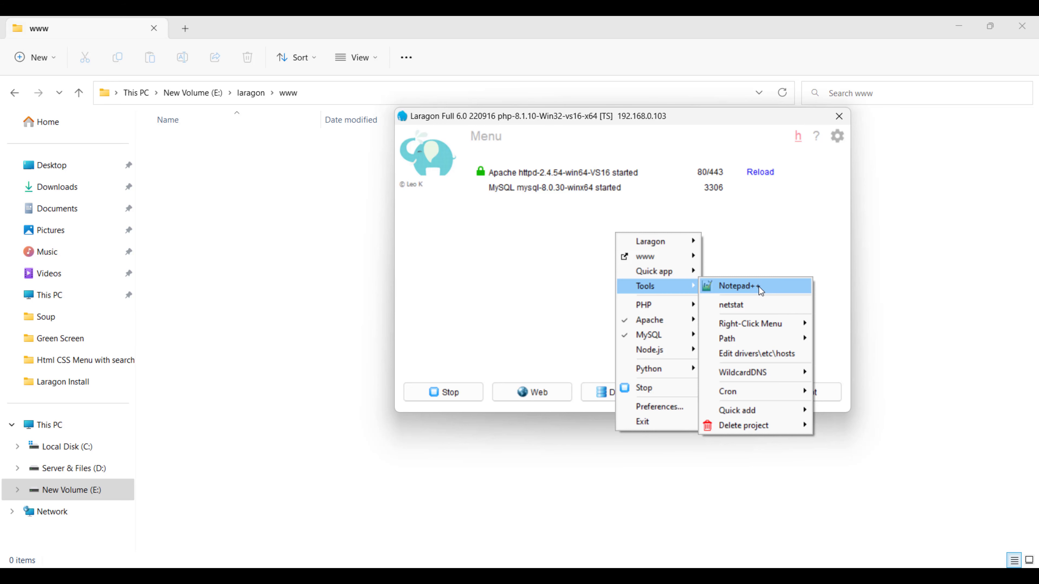
mouse_move(768, 329)
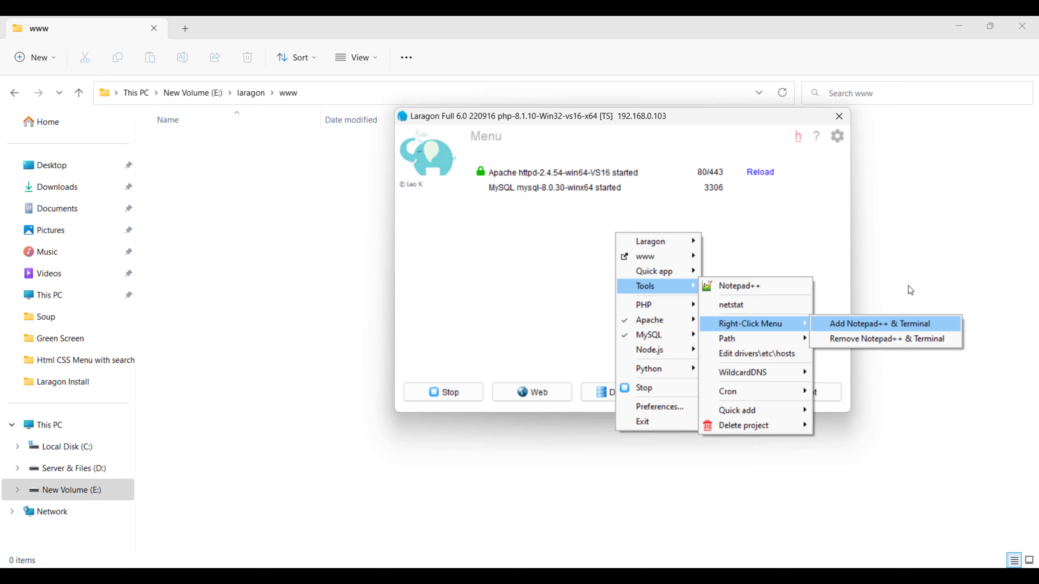
click(338, 200)
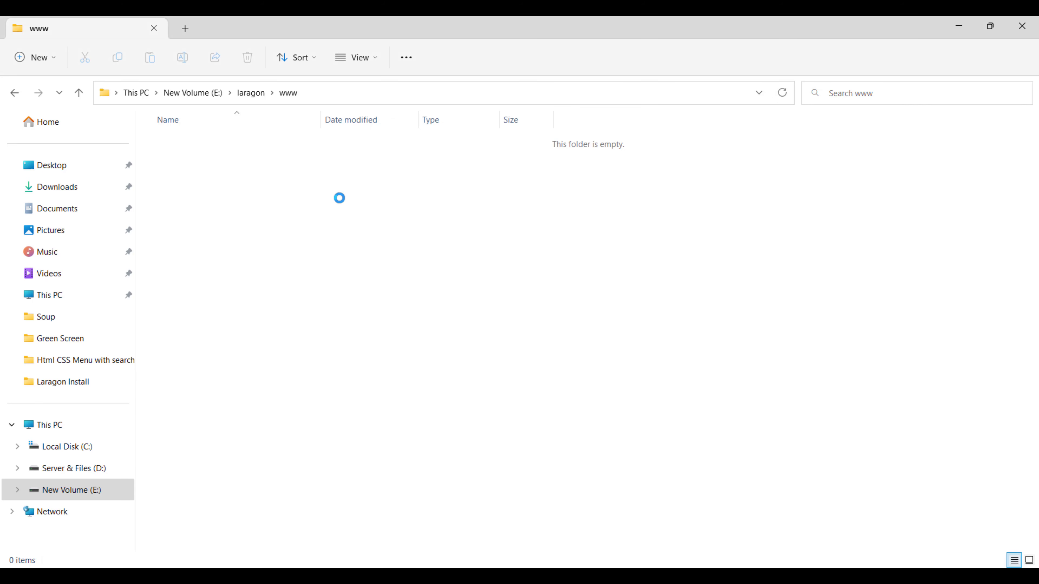
right_click(339, 199)
click(321, 206)
right_click(326, 206)
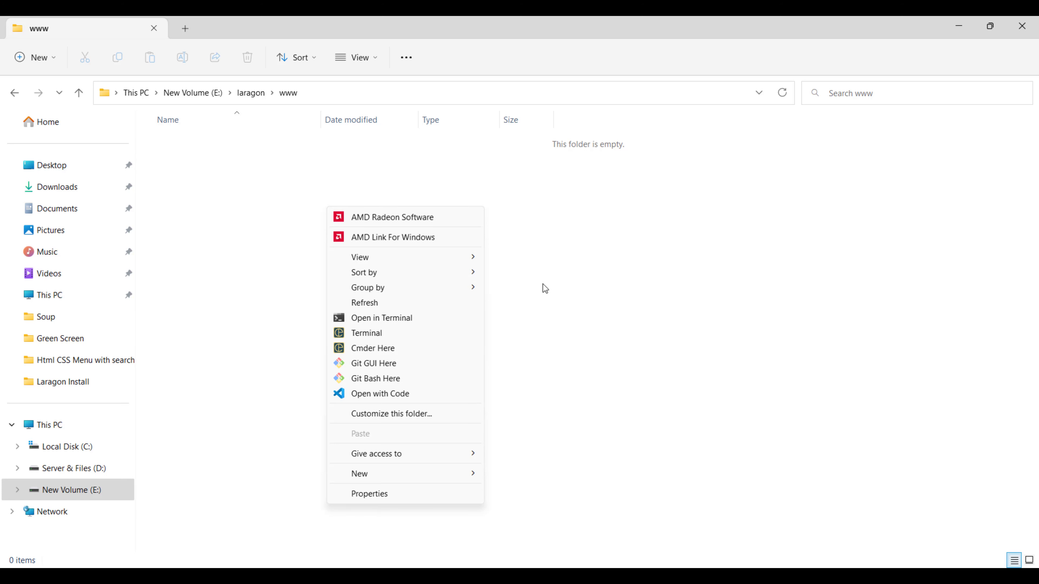
Go up to E:\laragon, view the www folder's context menu, then bring up Laragon's menu
click(250, 93)
click(251, 93)
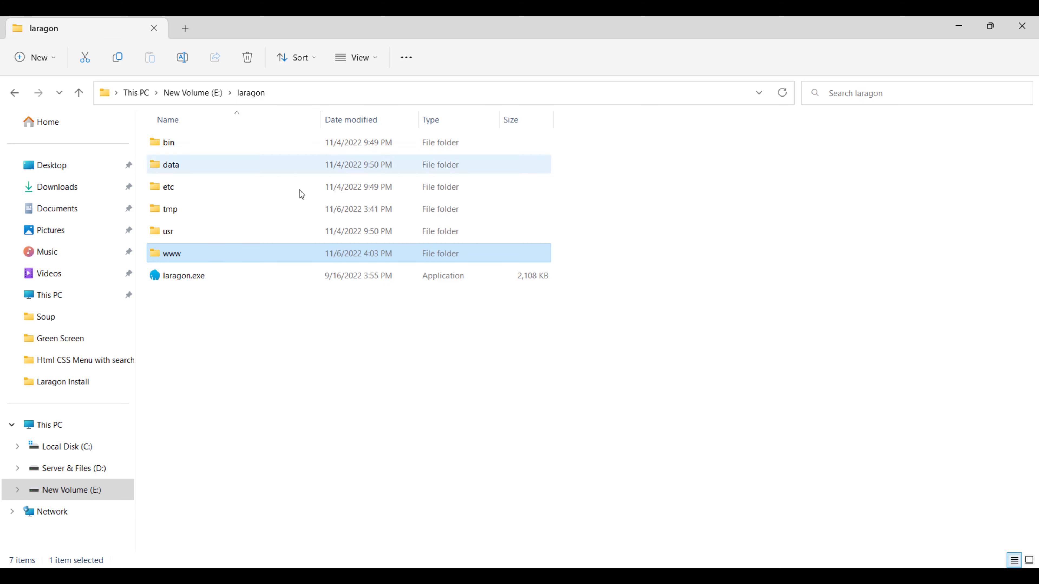
right_click(231, 259)
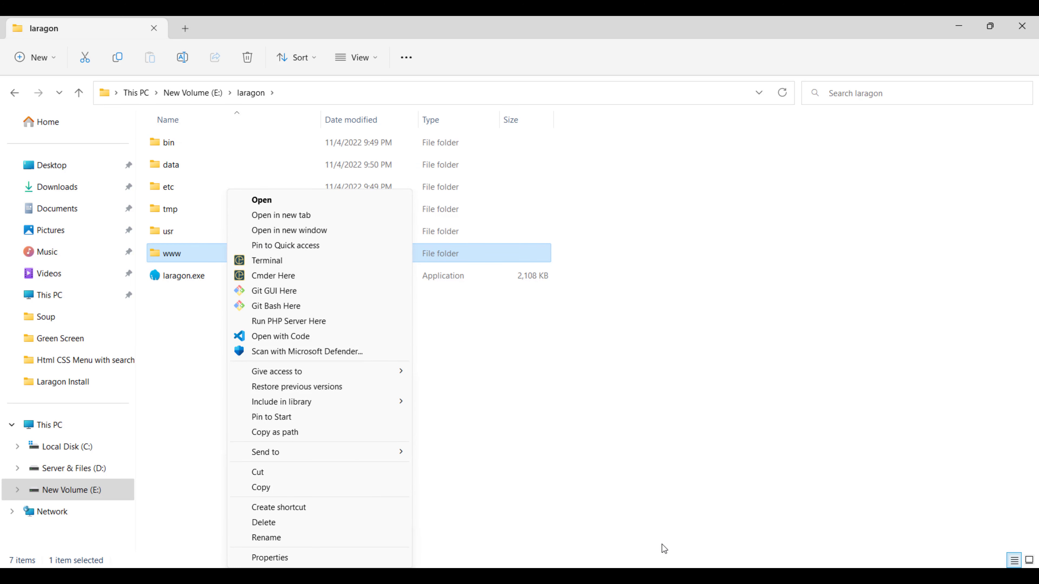
click(661, 575)
right_click(640, 240)
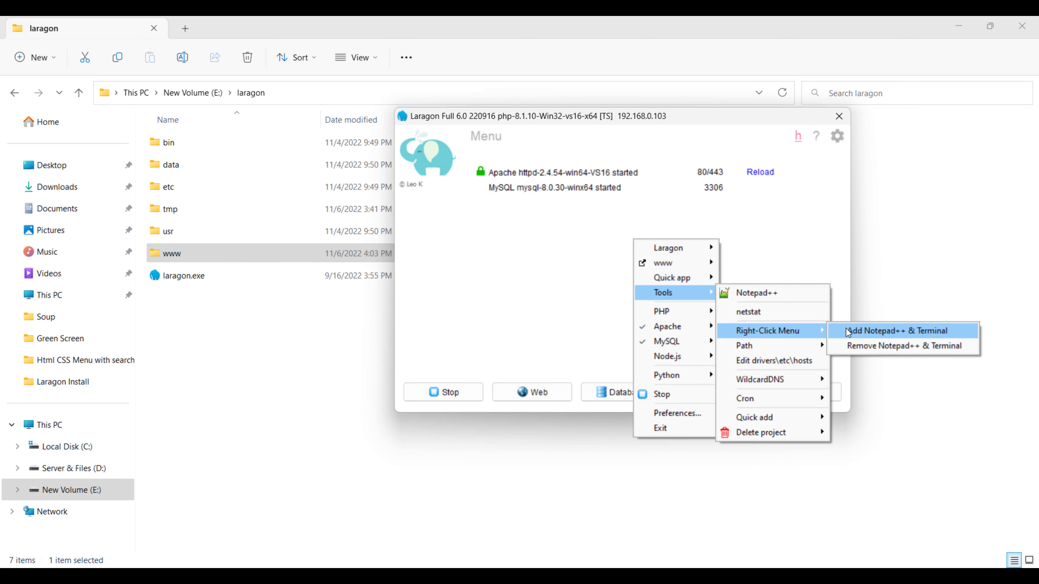
Try adding Notepad++ & Terminal, dismiss the administrator error, and exit Laragon from the tray
click(848, 332)
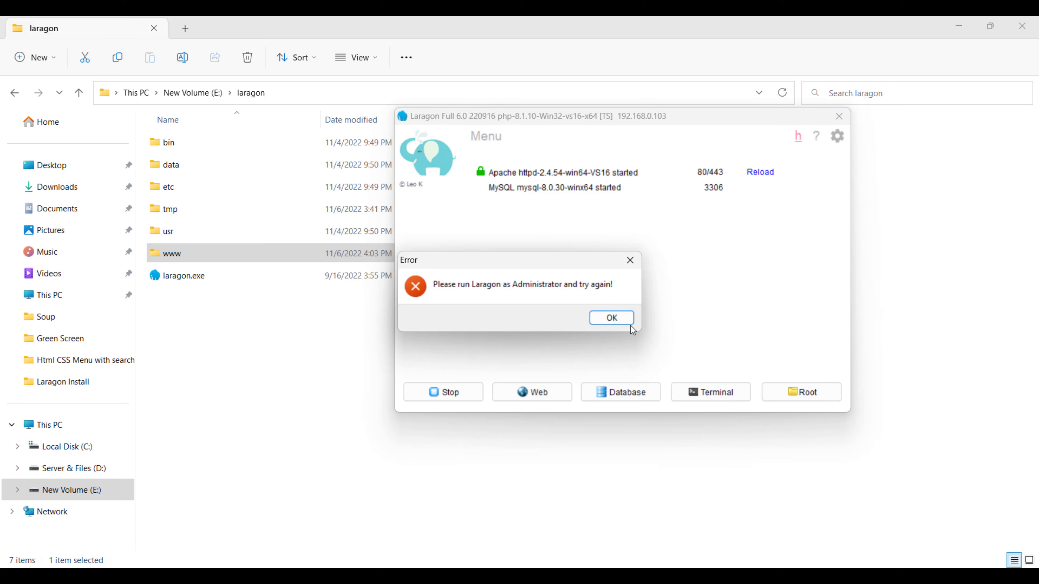
click(612, 319)
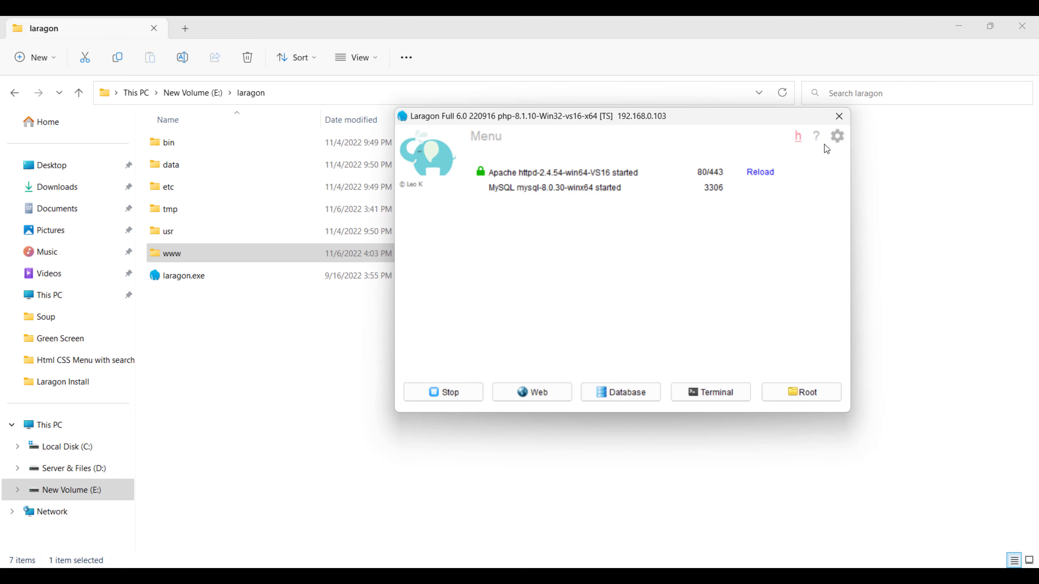
click(839, 116)
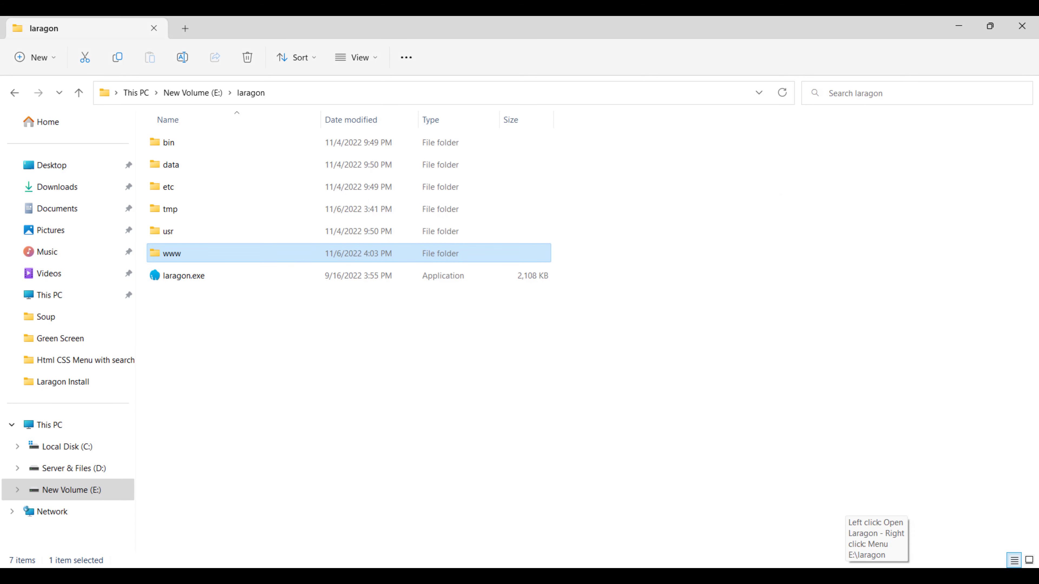
right_click(904, 511)
click(903, 566)
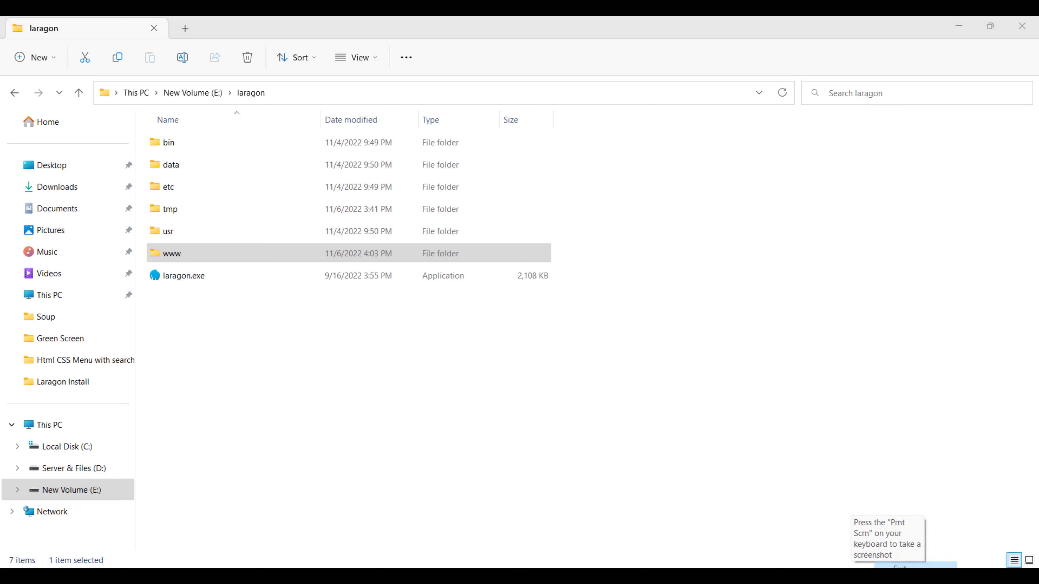
click(190, 278)
Relaunch laragon.exe as administrator and add Notepad++ & Terminal via Tools > Right-Click Menu
right_click(190, 277)
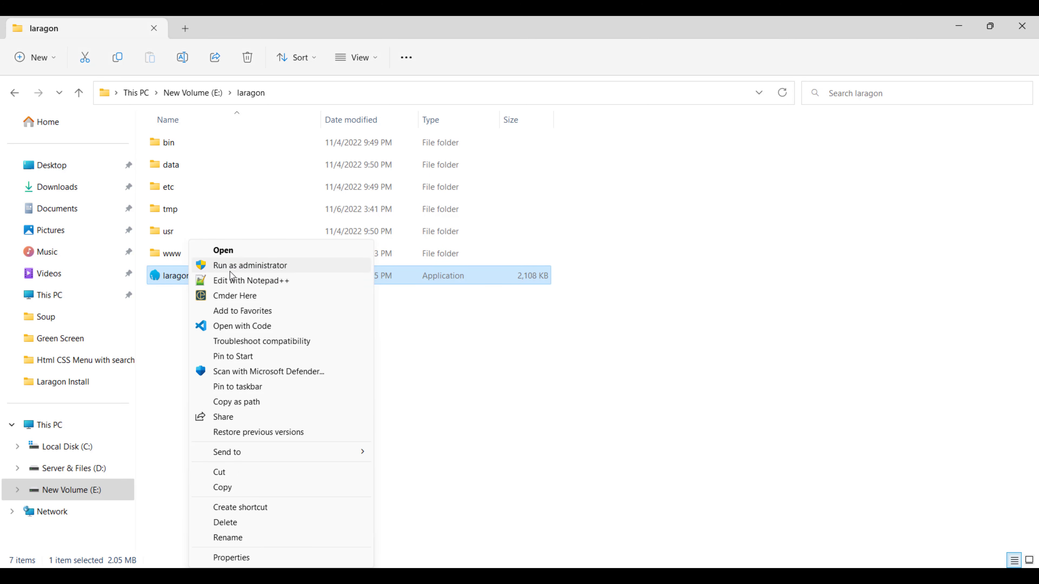
click(251, 270)
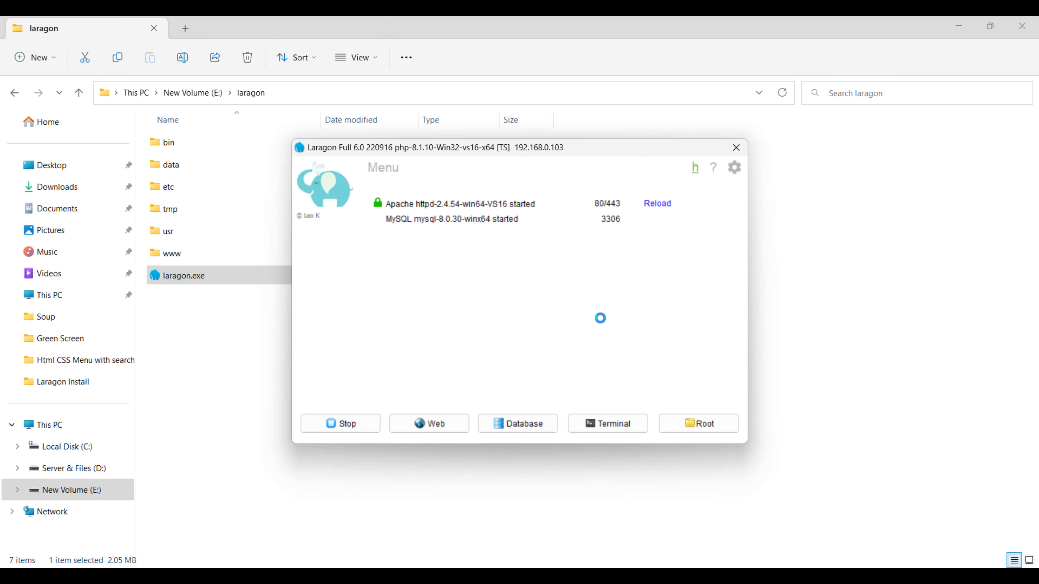
right_click(544, 254)
mouse_move(594, 298)
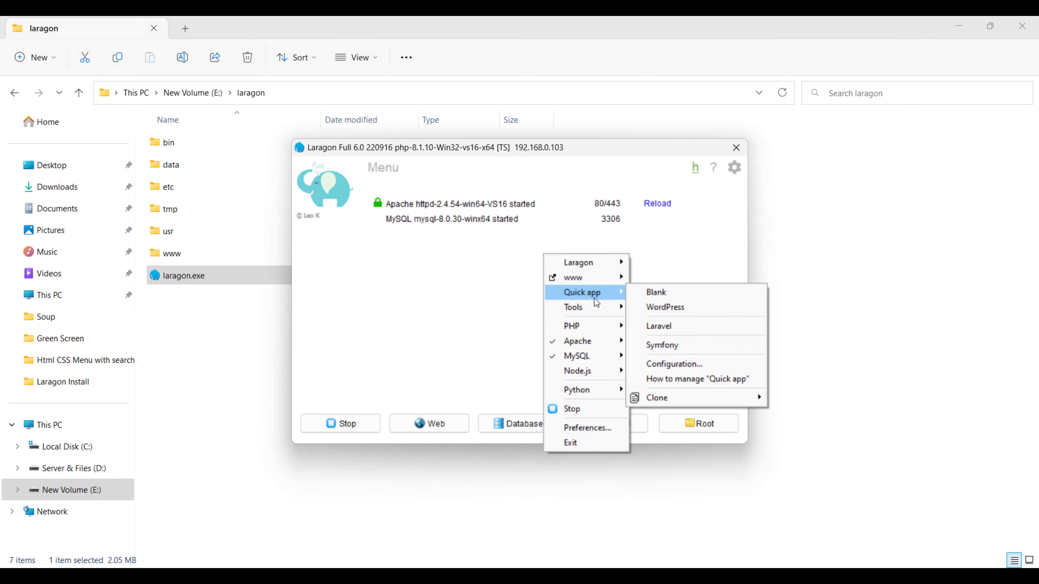
mouse_move(676, 340)
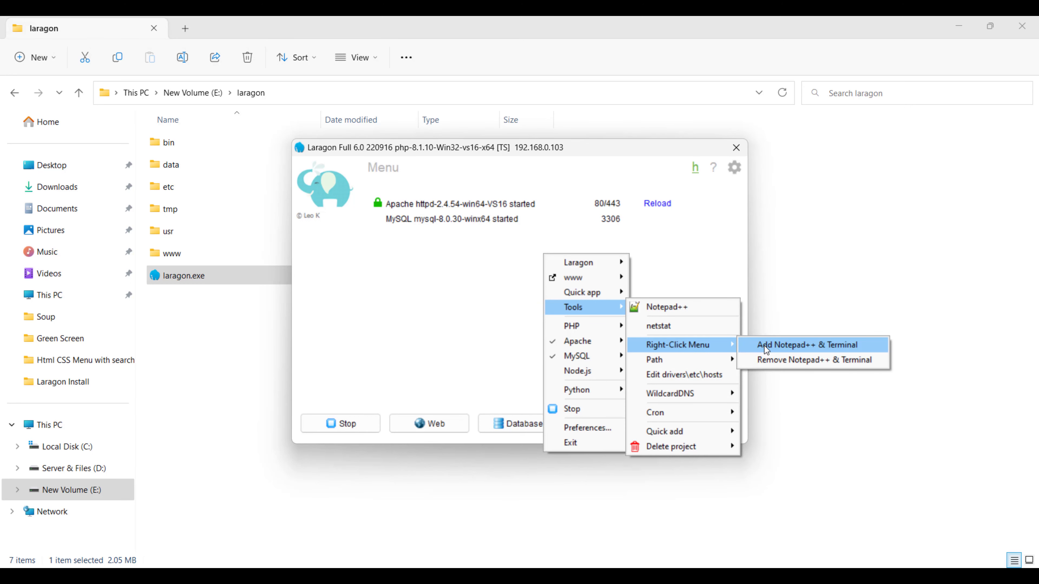
click(784, 345)
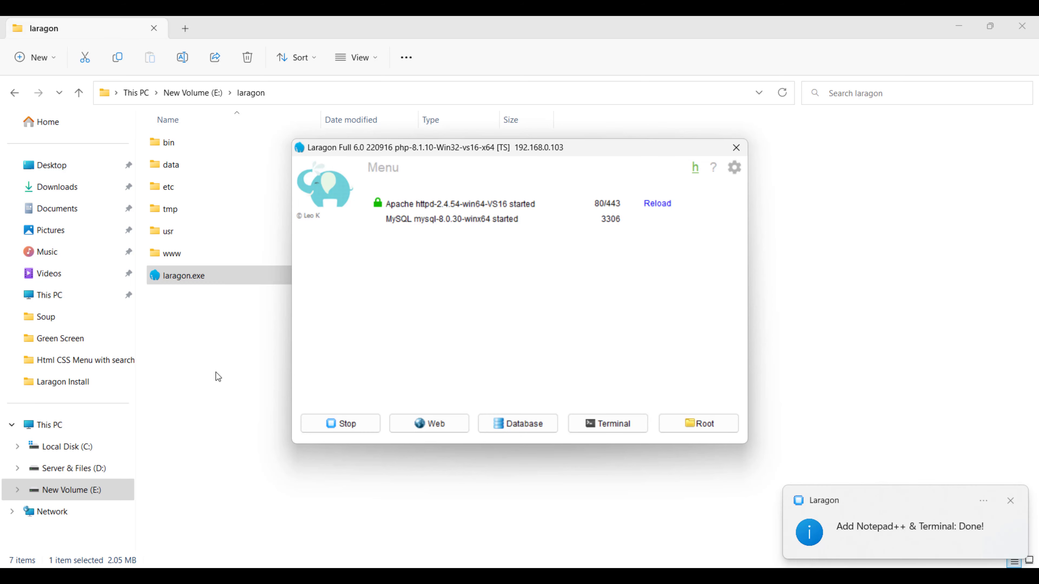
Confirm the new Notepad++ and Terminal entries in the www folder's context menu
click(180, 297)
right_click(158, 253)
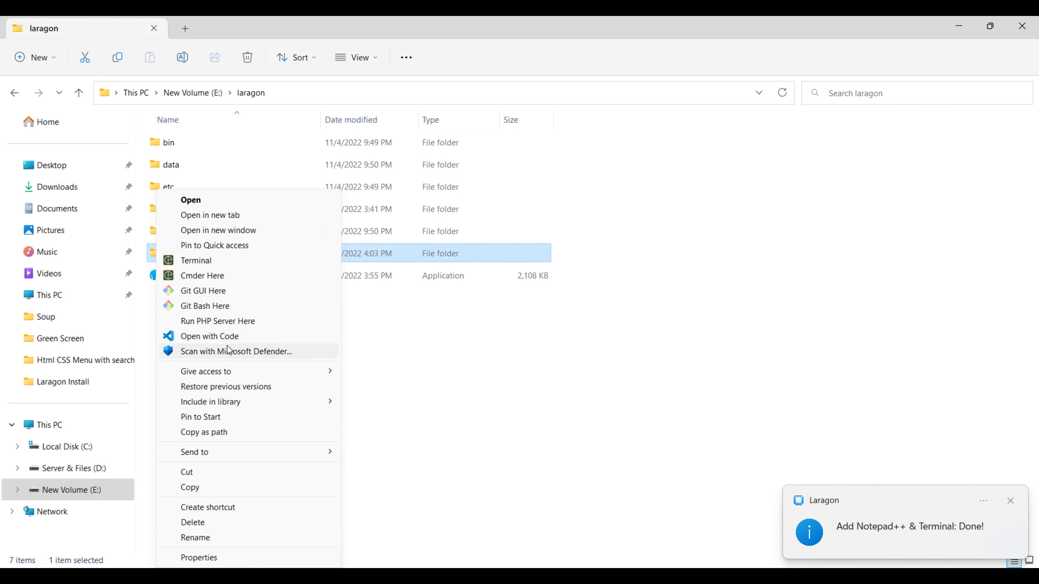
mouse_move(323, 371)
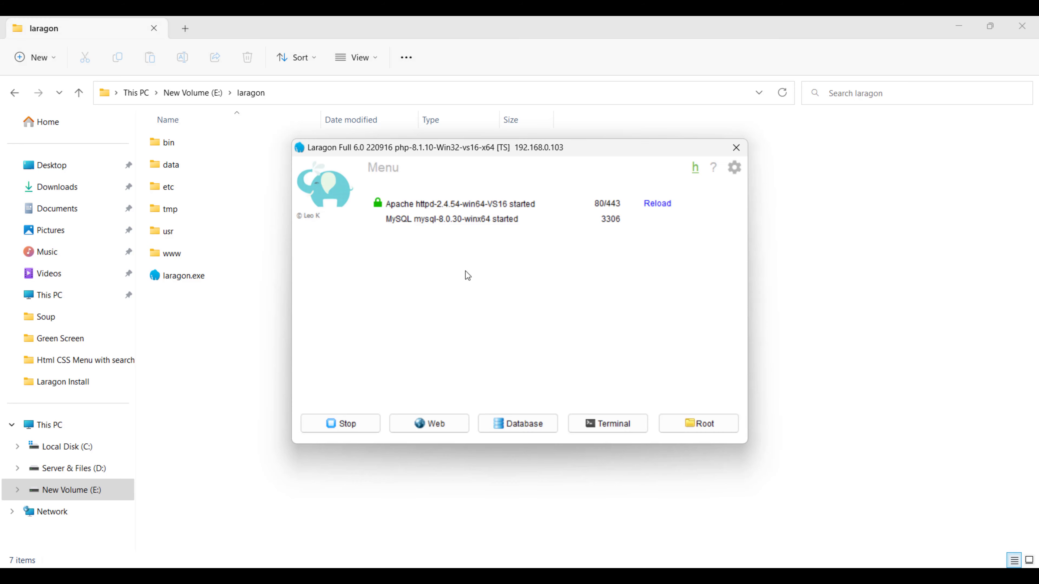
right_click(463, 250)
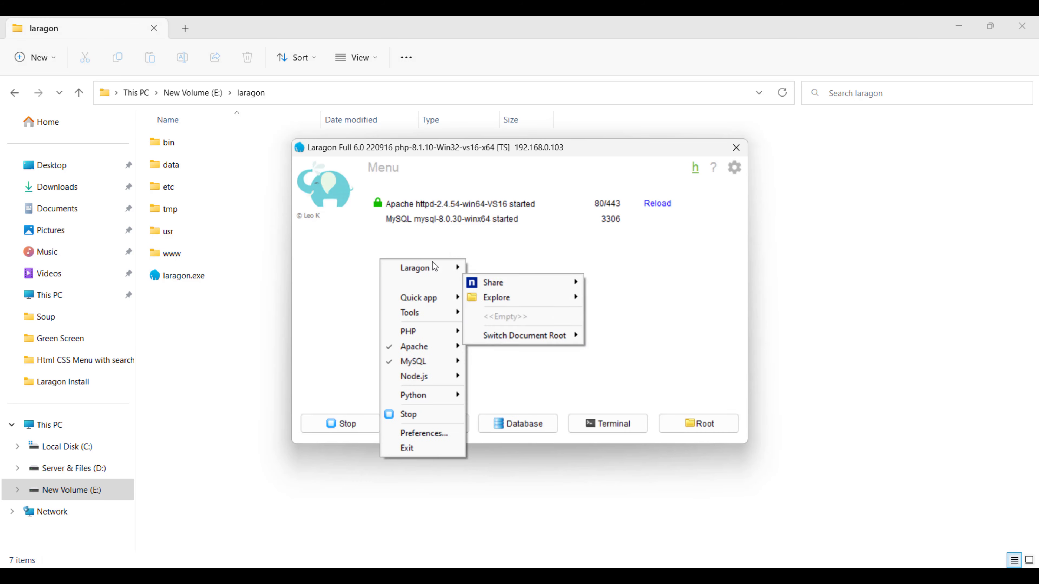
mouse_move(439, 317)
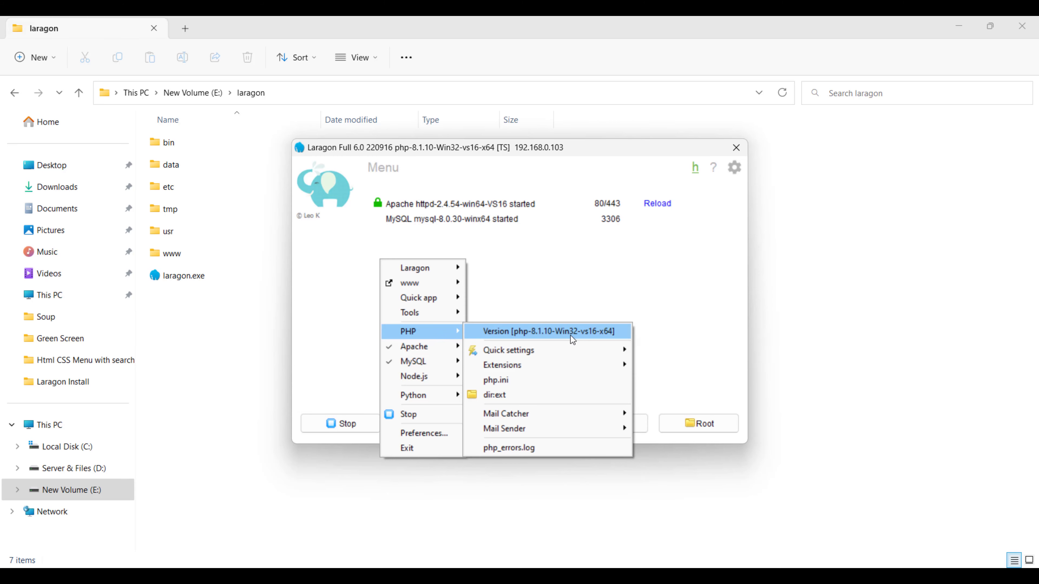
mouse_move(599, 332)
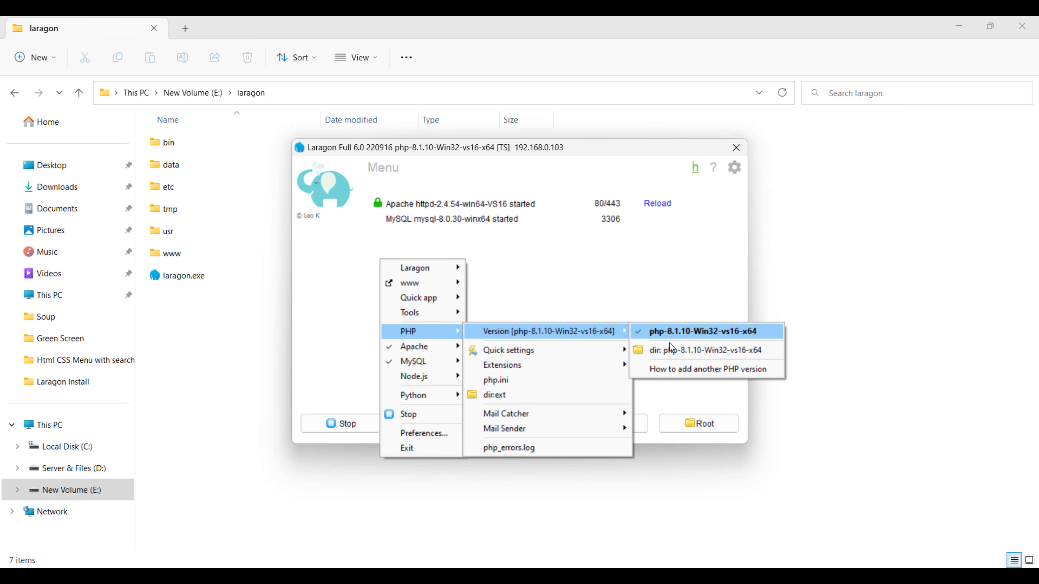
mouse_move(577, 352)
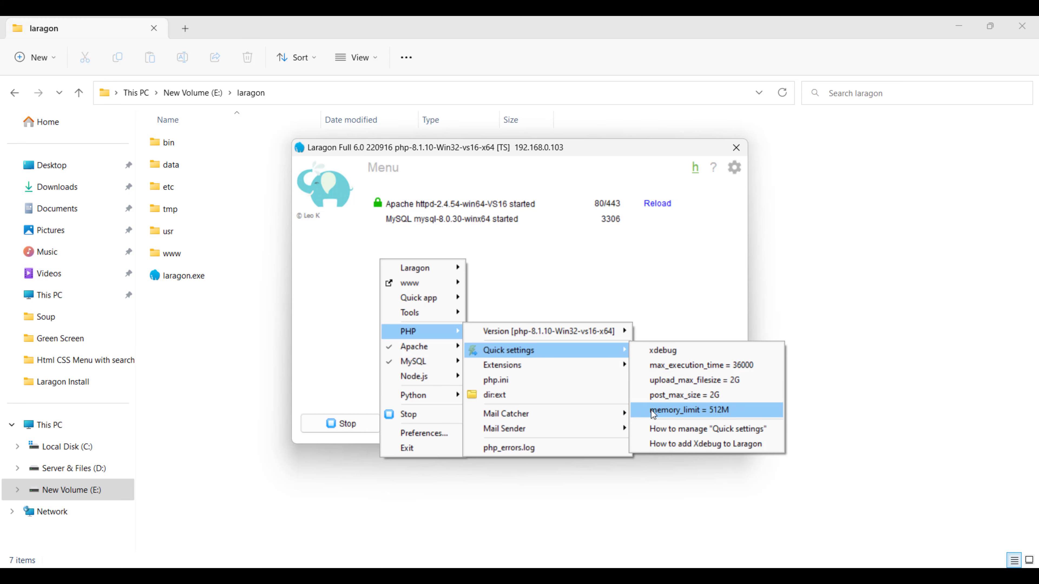
mouse_move(603, 367)
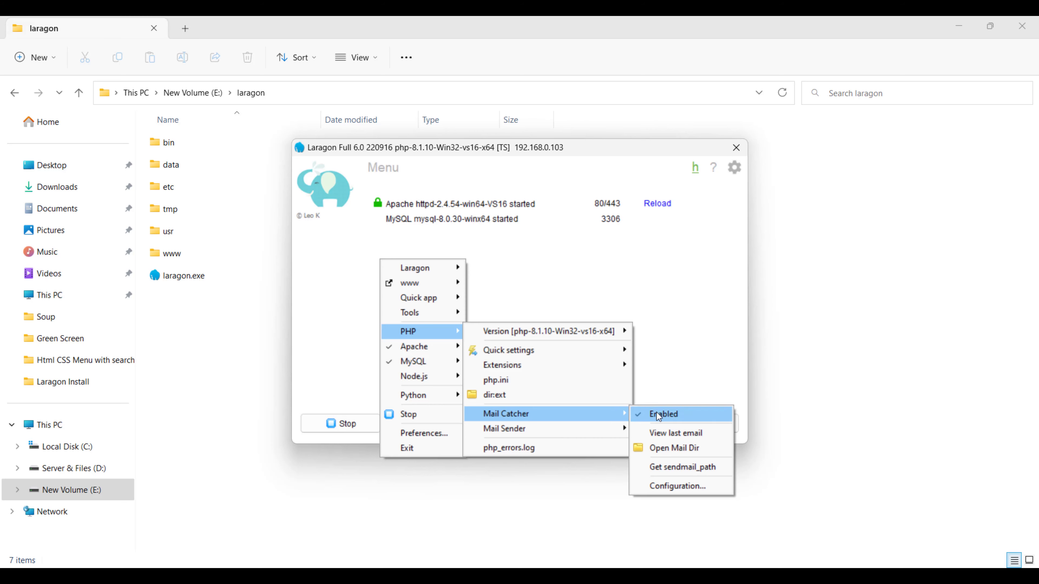
click(656, 265)
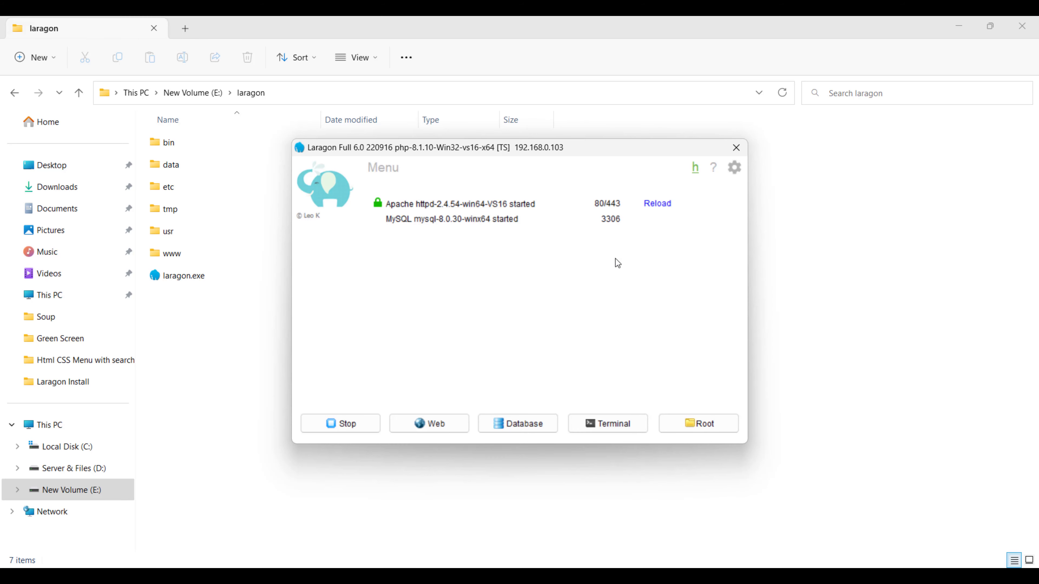
Open PHP > Mail Sender > Configuration... from Laragon's menu to reach the Gmail account settings
right_click(512, 257)
mouse_move(565, 328)
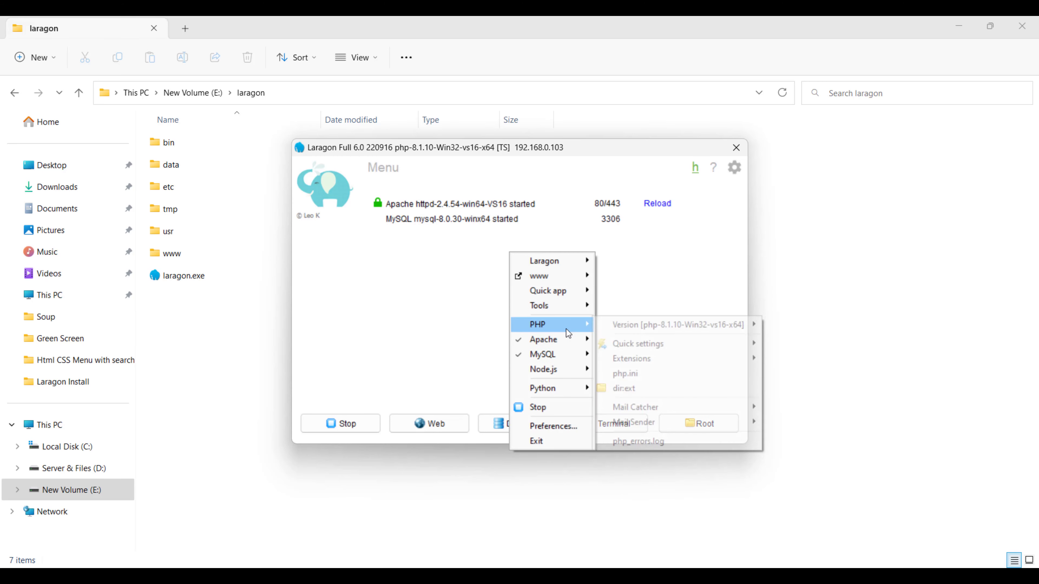
mouse_move(641, 407)
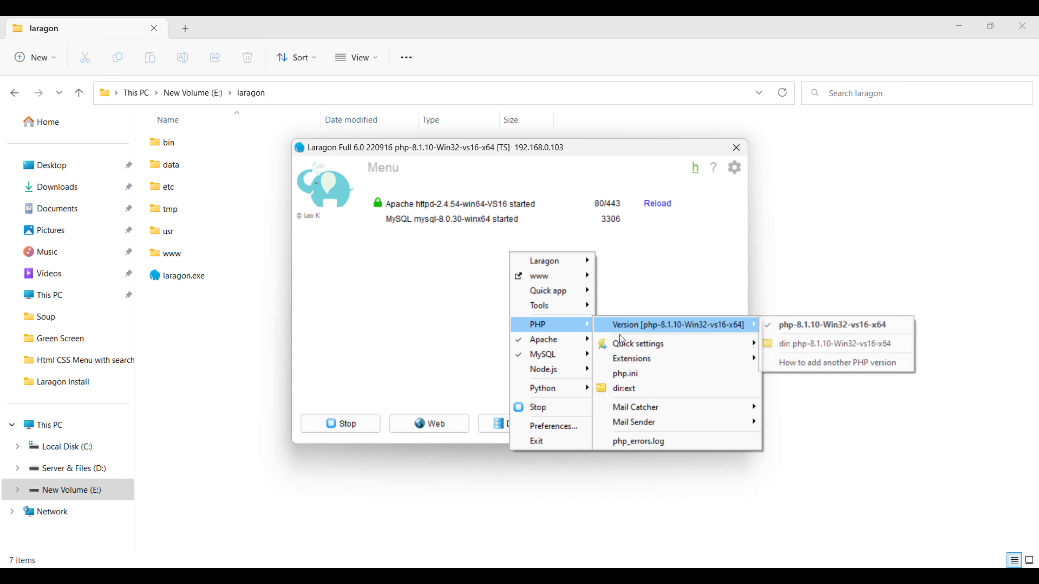
mouse_move(659, 425)
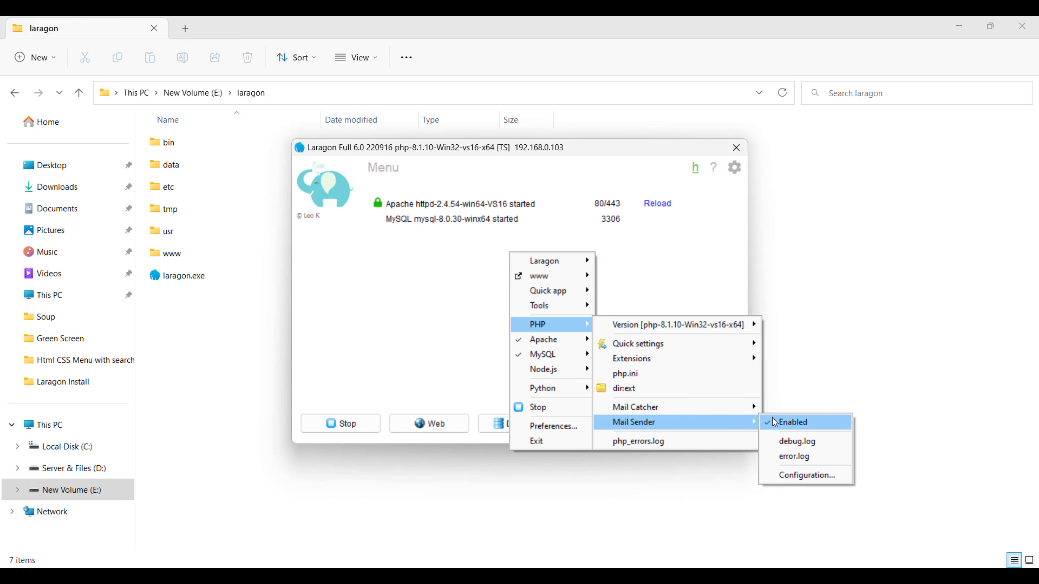
click(781, 474)
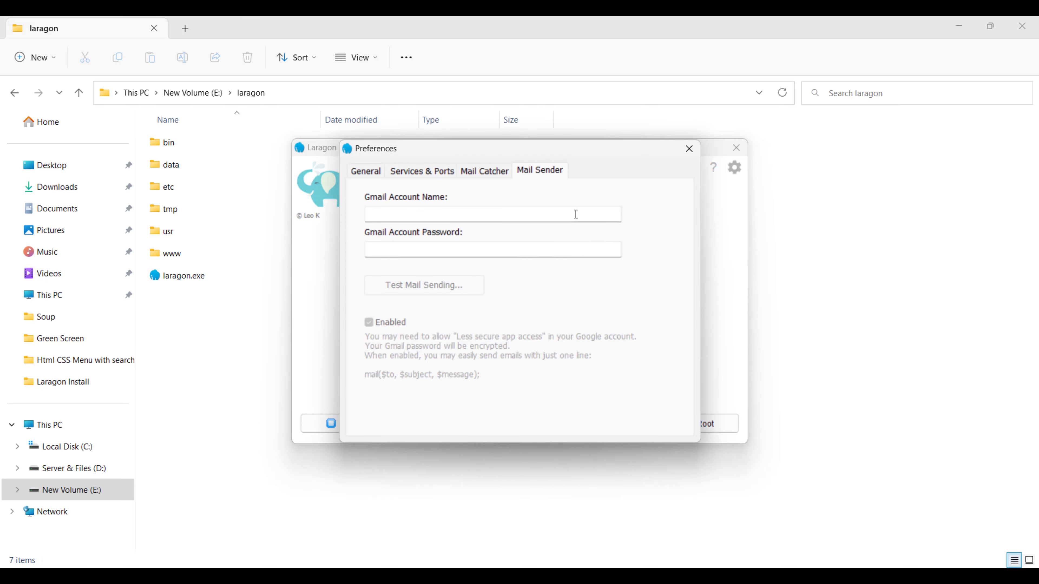
Move the Preferences dialog aside and close it, back to the main window
click(474, 212)
drag(481, 153, 590, 148)
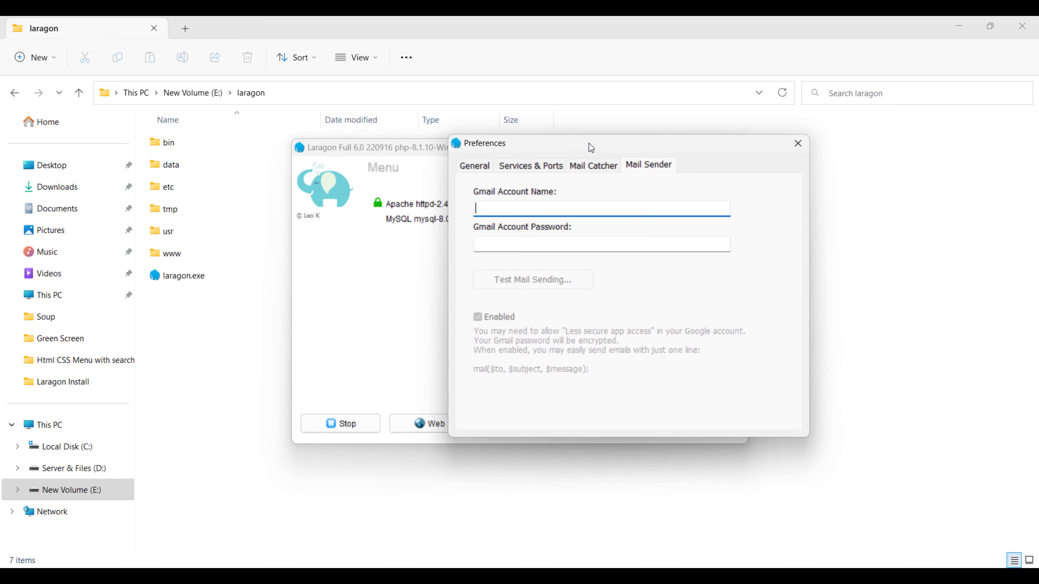
click(797, 152)
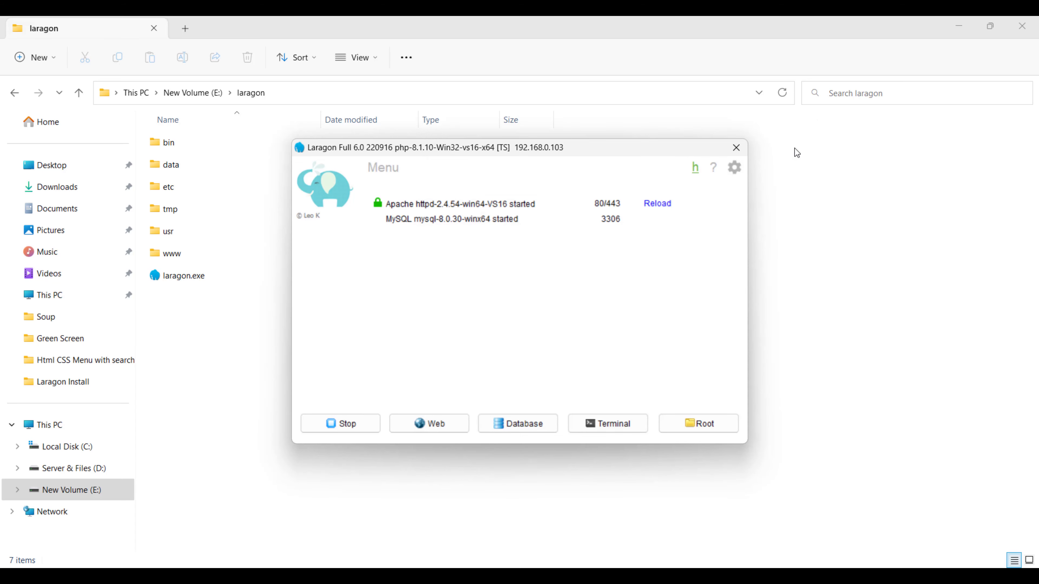
From Laragon's quick menu, review Apache's Reload, SSL and Version options, then the MySQL submenu
right_click(597, 224)
mouse_move(658, 338)
mouse_move(654, 297)
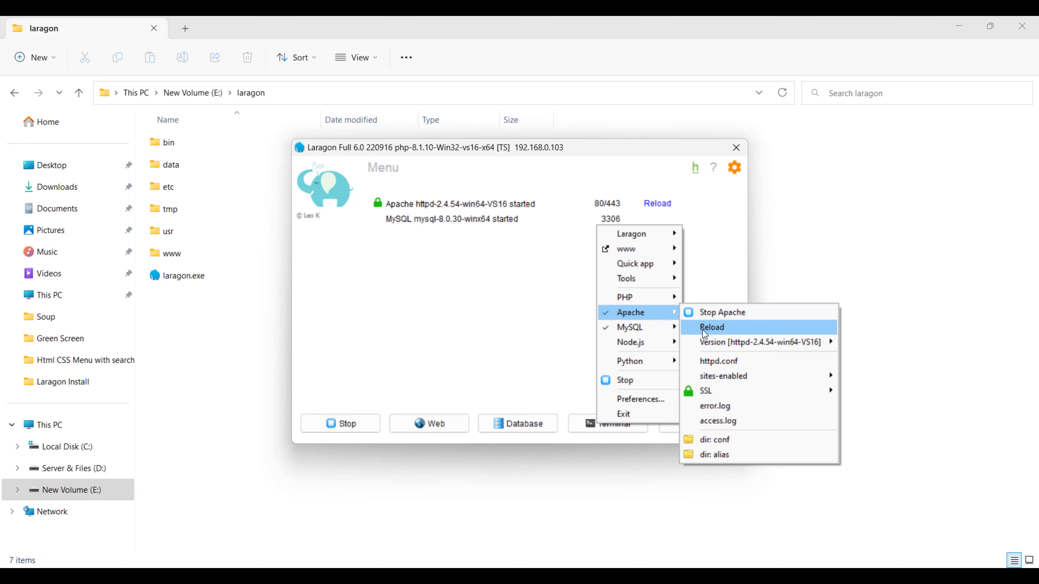
mouse_move(709, 393)
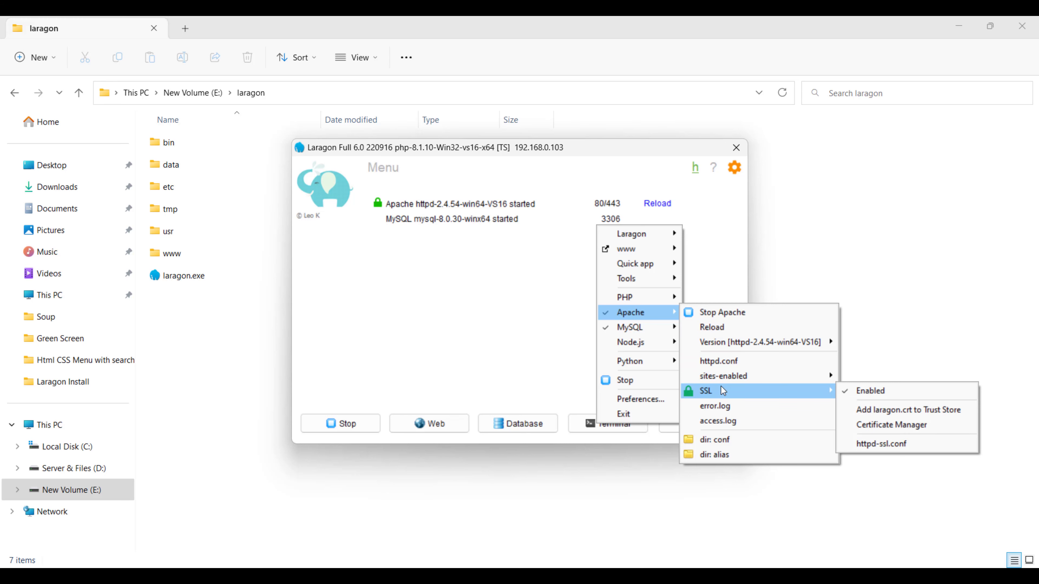
mouse_move(679, 328)
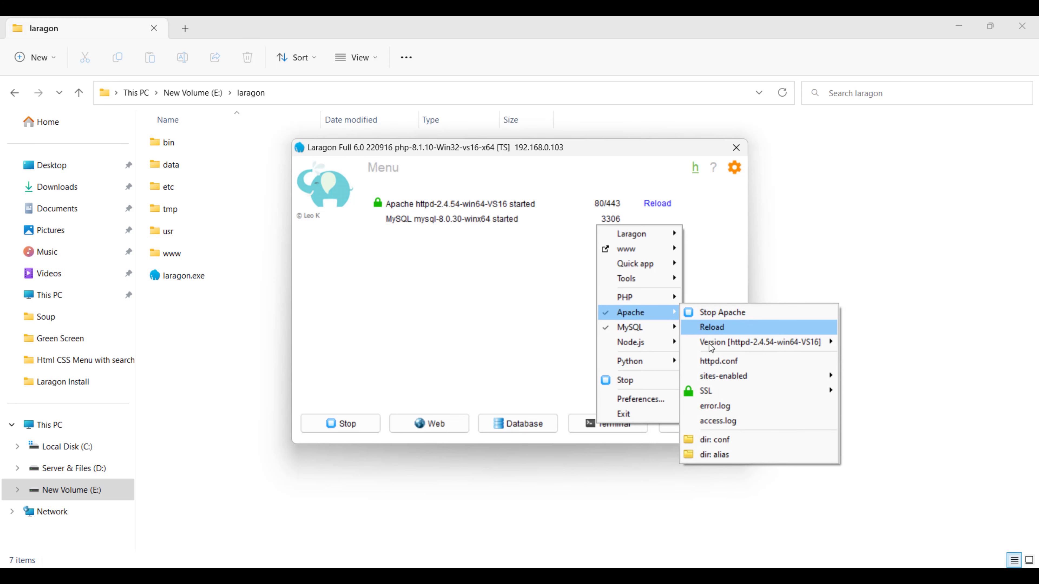
mouse_move(729, 342)
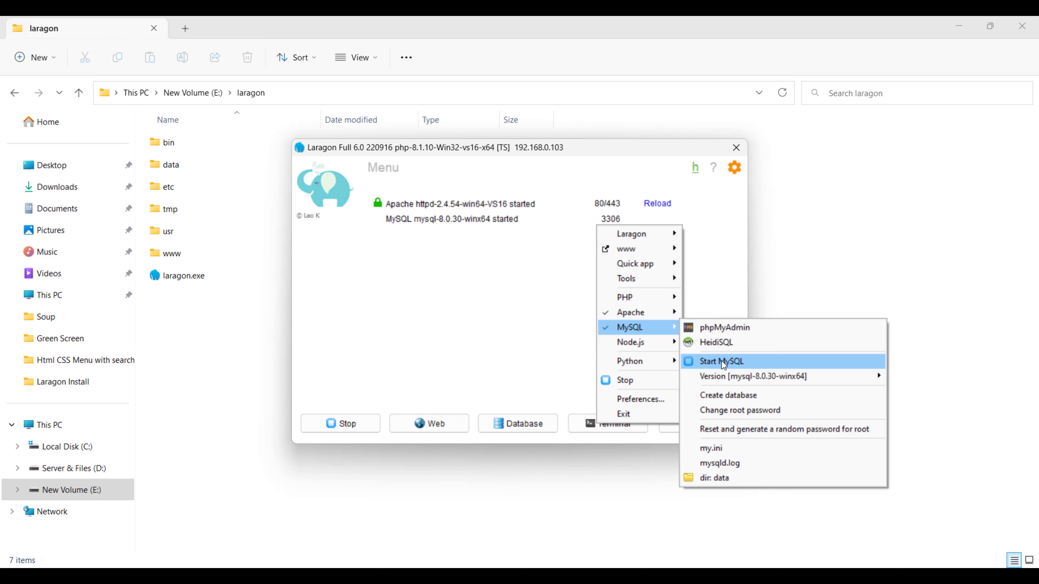
Browse the MySQL Version, Node.js (node-v18), Apache and Python 3.10 submenus
mouse_move(718, 369)
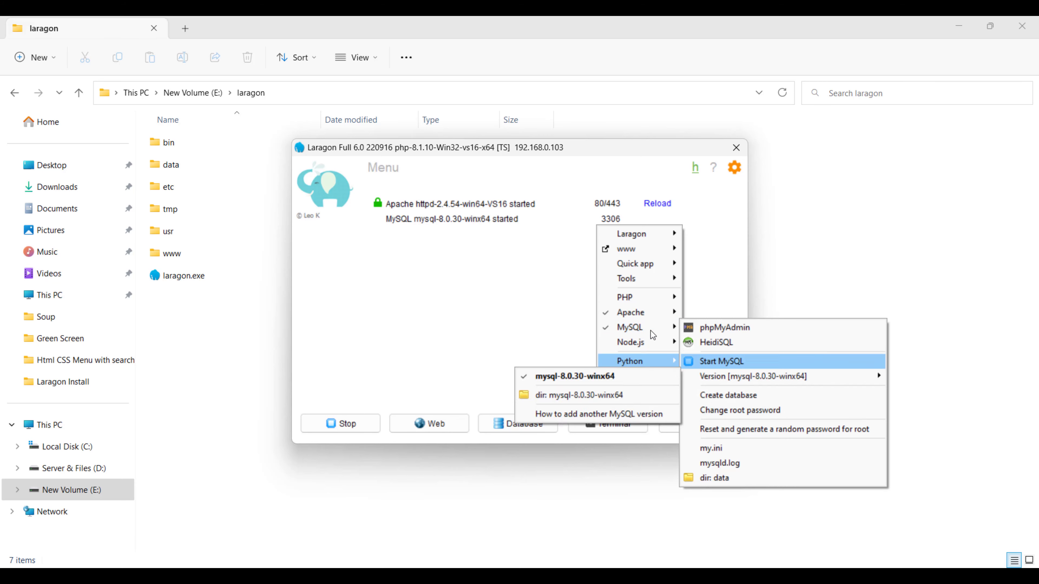
mouse_move(682, 347)
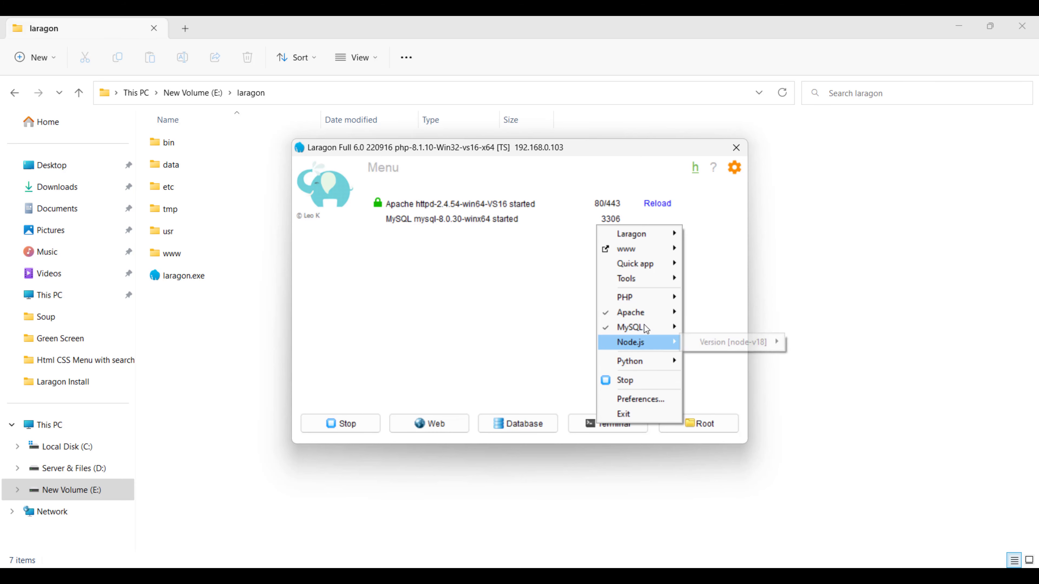
mouse_move(635, 246)
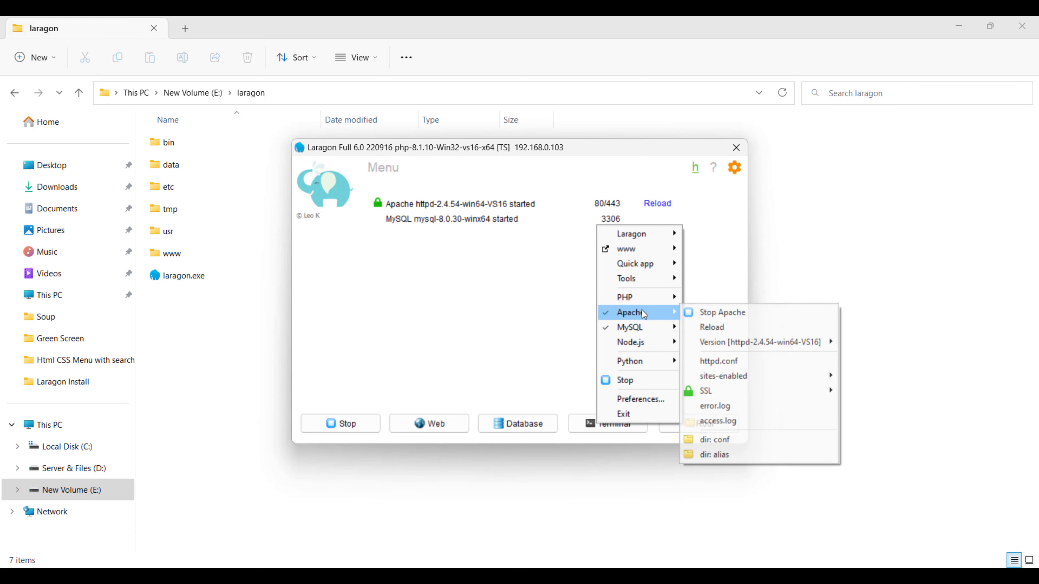
mouse_move(642, 342)
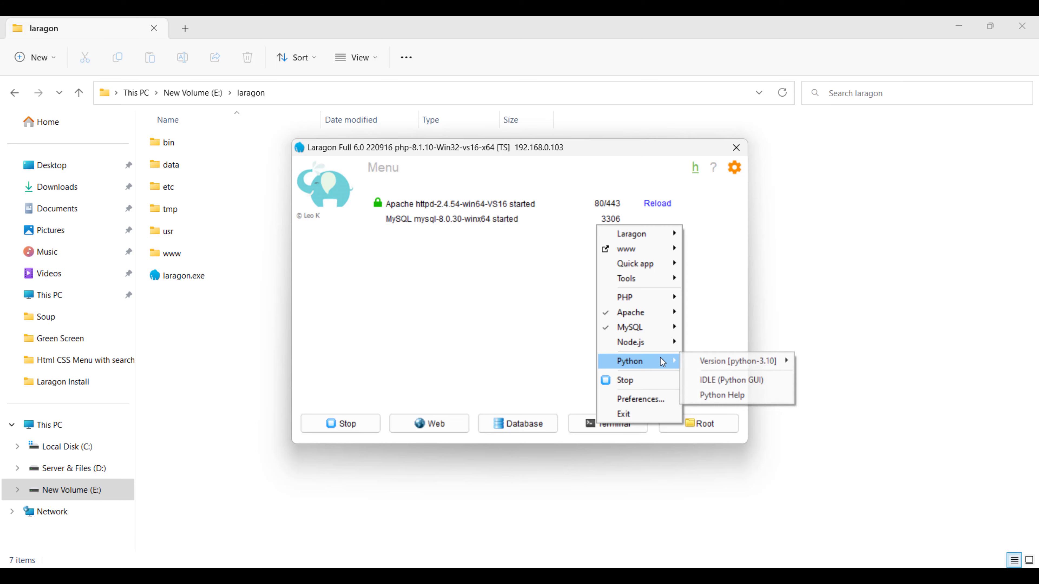
click(503, 260)
right_click(488, 236)
mouse_move(509, 365)
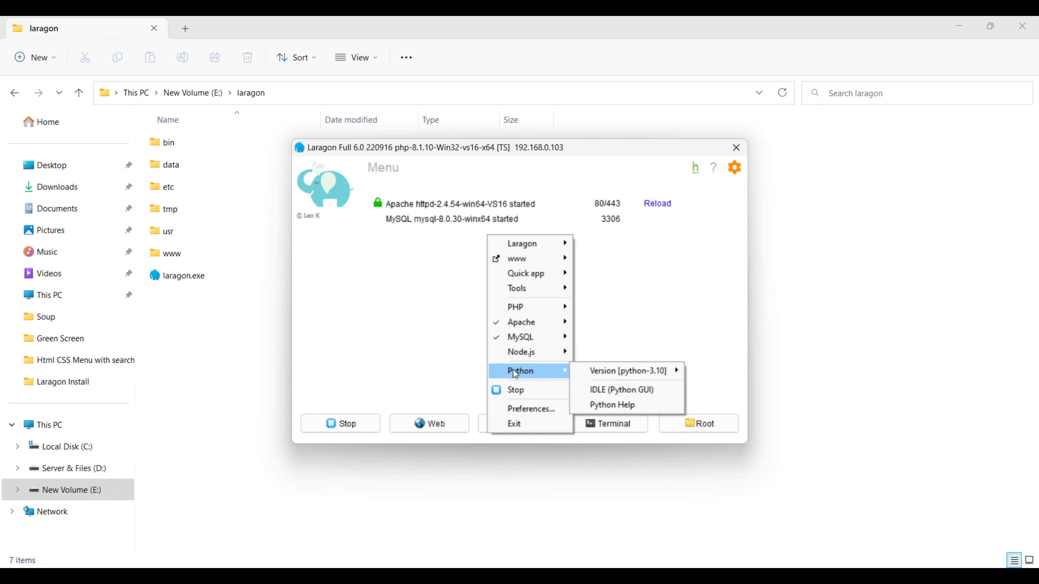
click(526, 390)
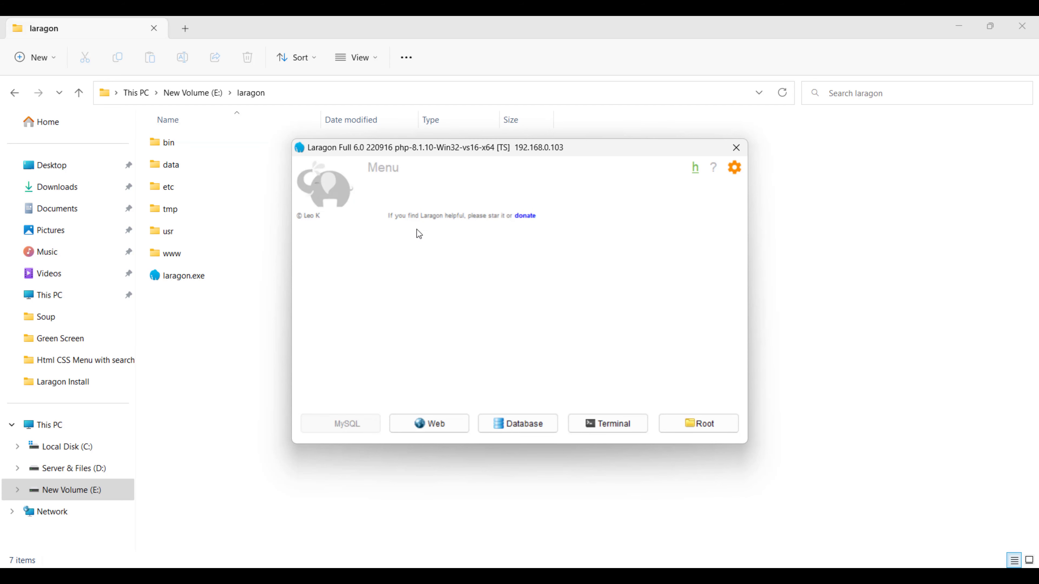
drag(405, 148, 512, 142)
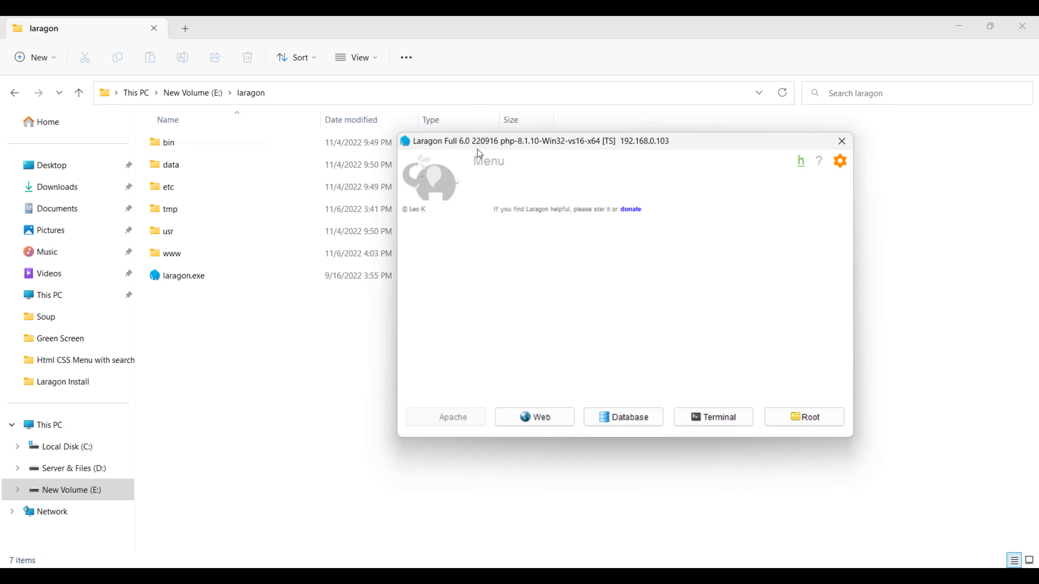
right_click(466, 230)
click(503, 385)
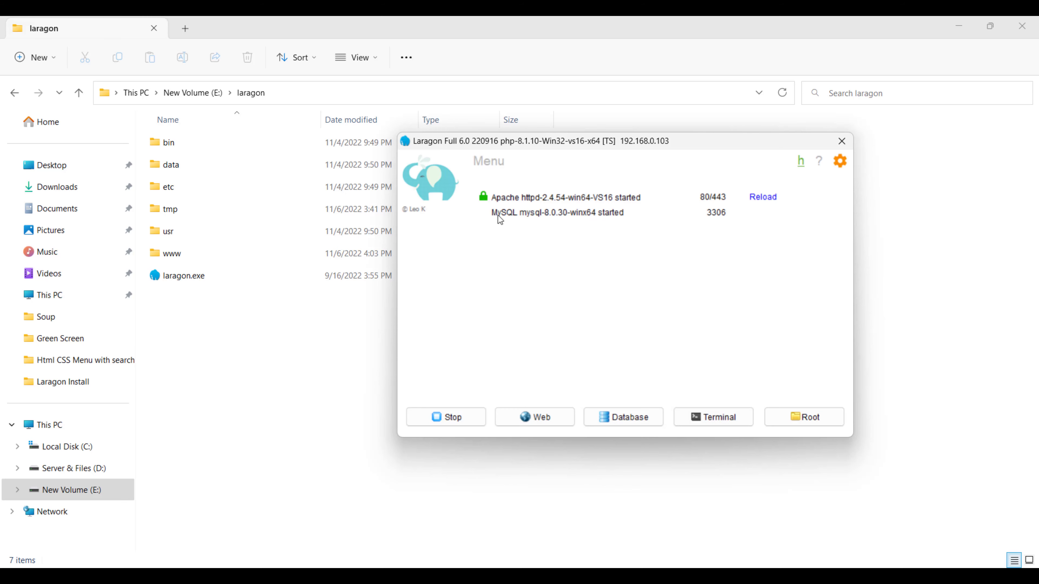
mouse_move(620, 221)
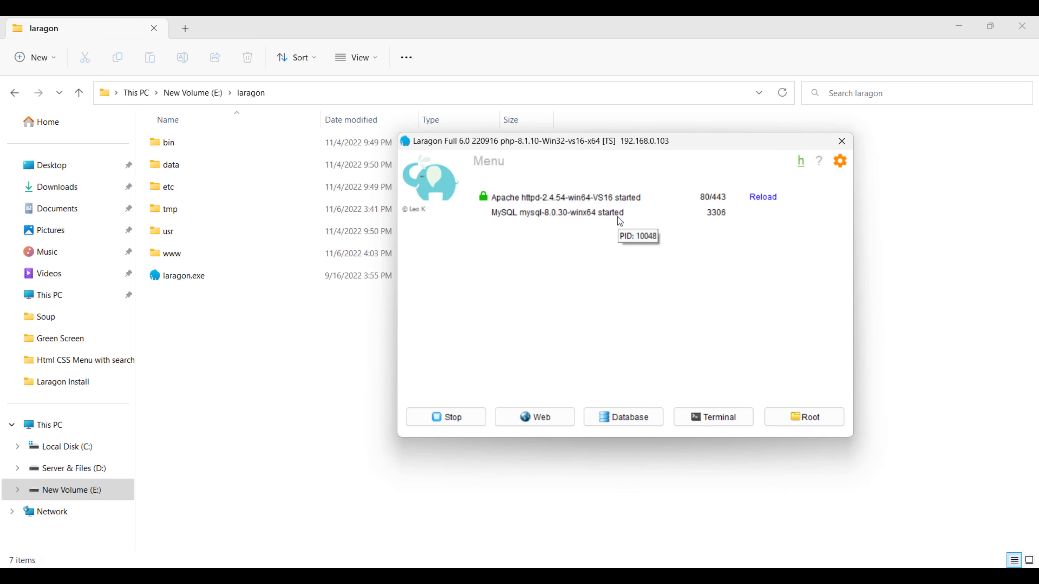
Open Laragon Preferences and turn on Run minimized on the General page
right_click(555, 246)
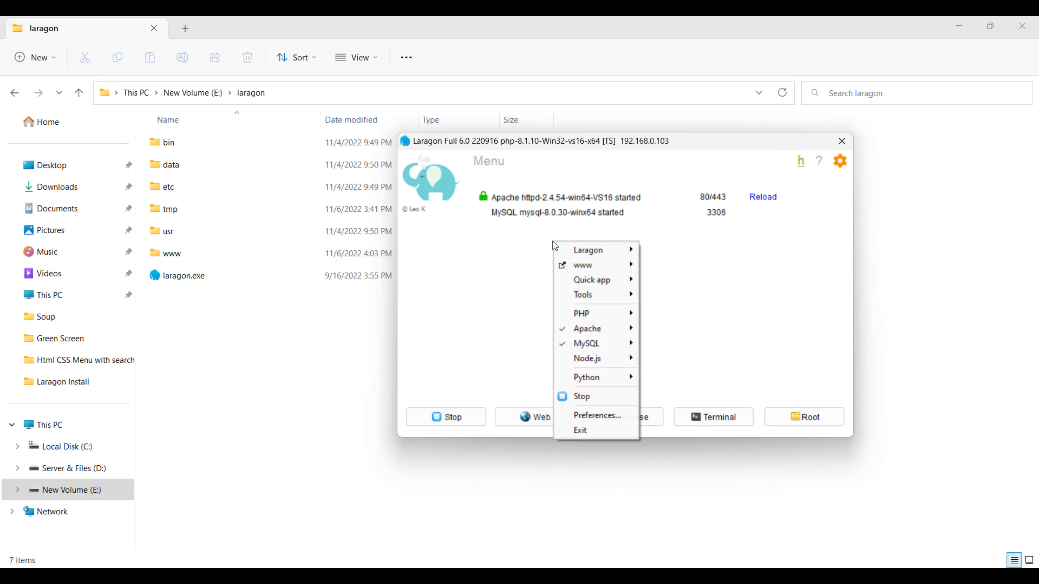
click(606, 411)
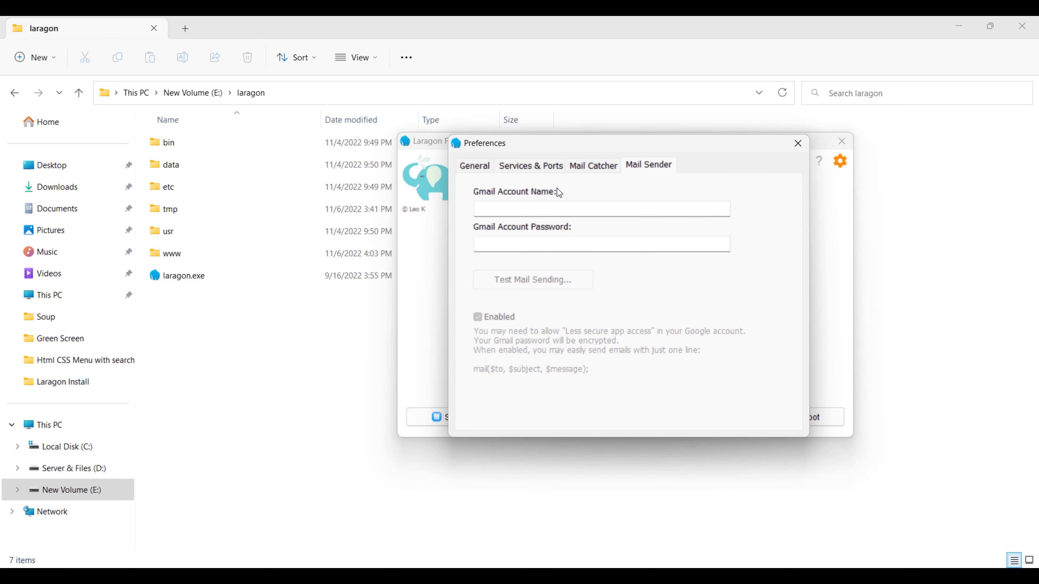
click(474, 166)
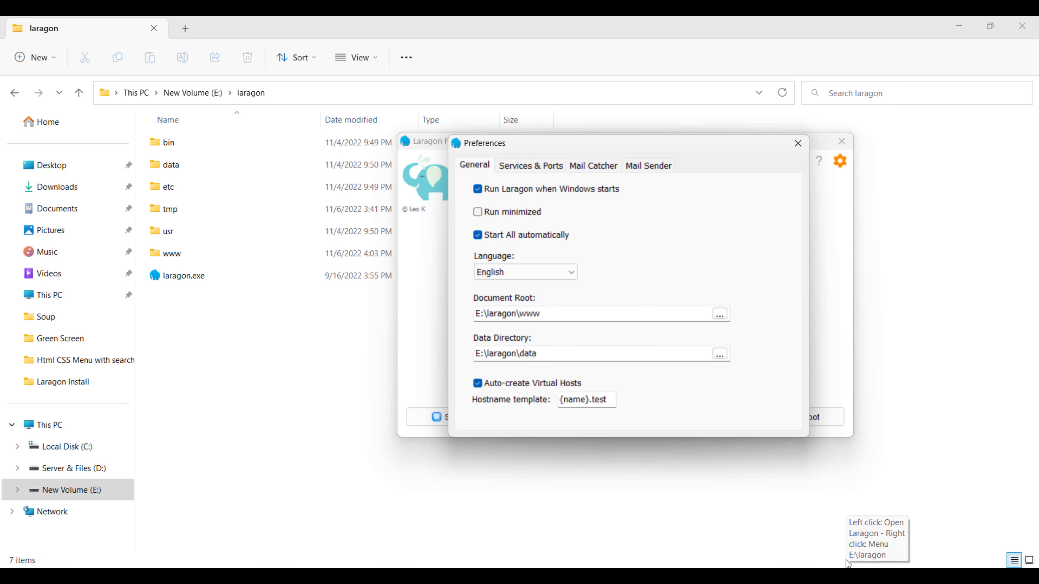
click(477, 212)
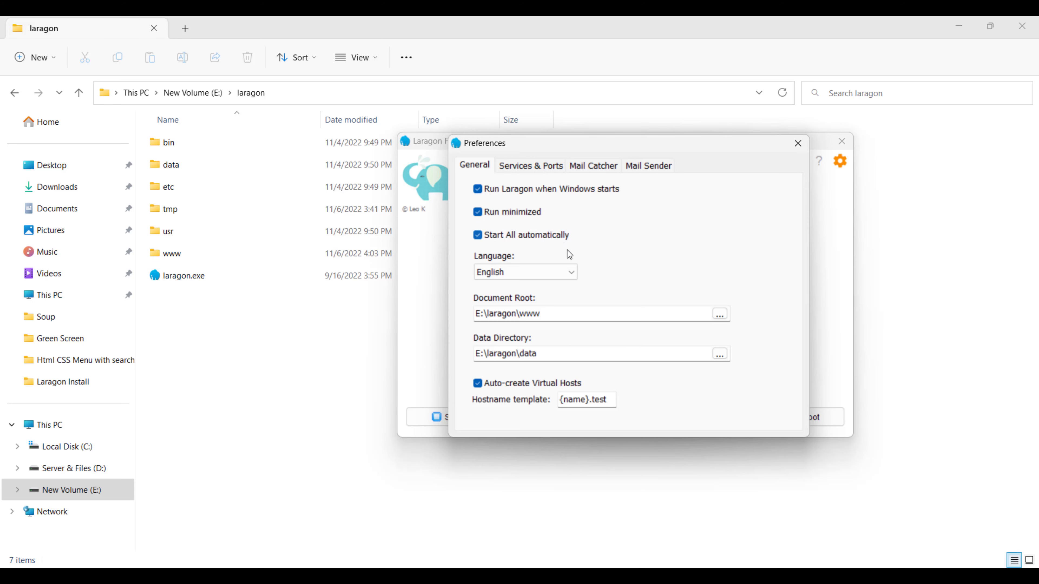
Review the English language and the Document Root and data directory folders, leaving them unchanged
click(507, 273)
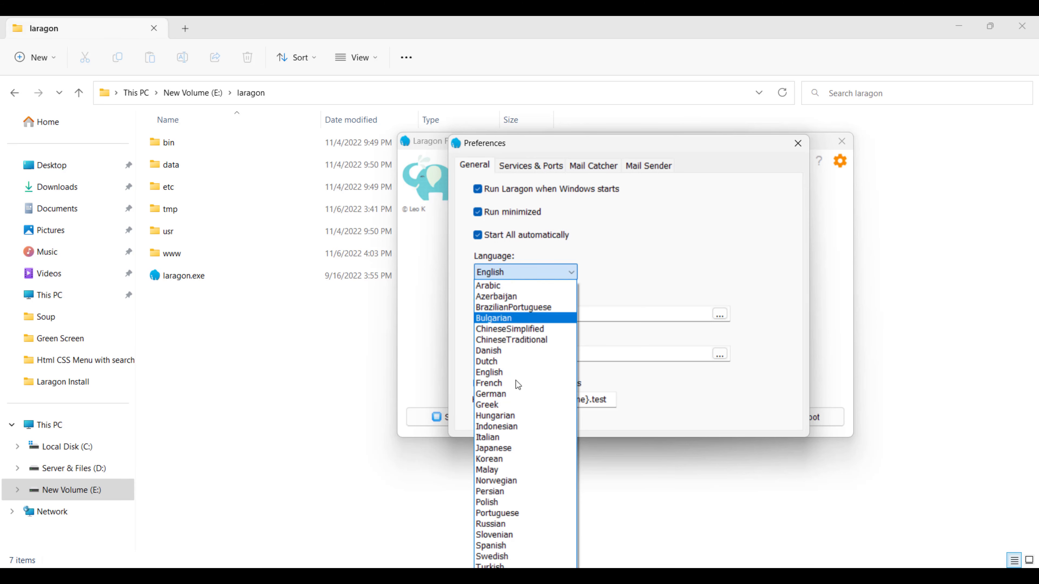
click(589, 243)
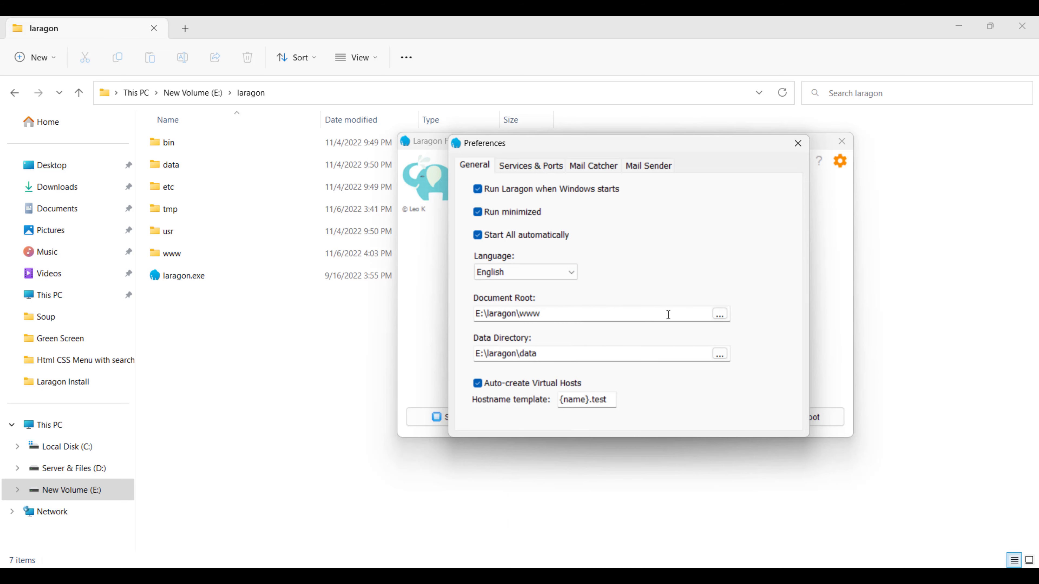
click(527, 314)
double_click(530, 314)
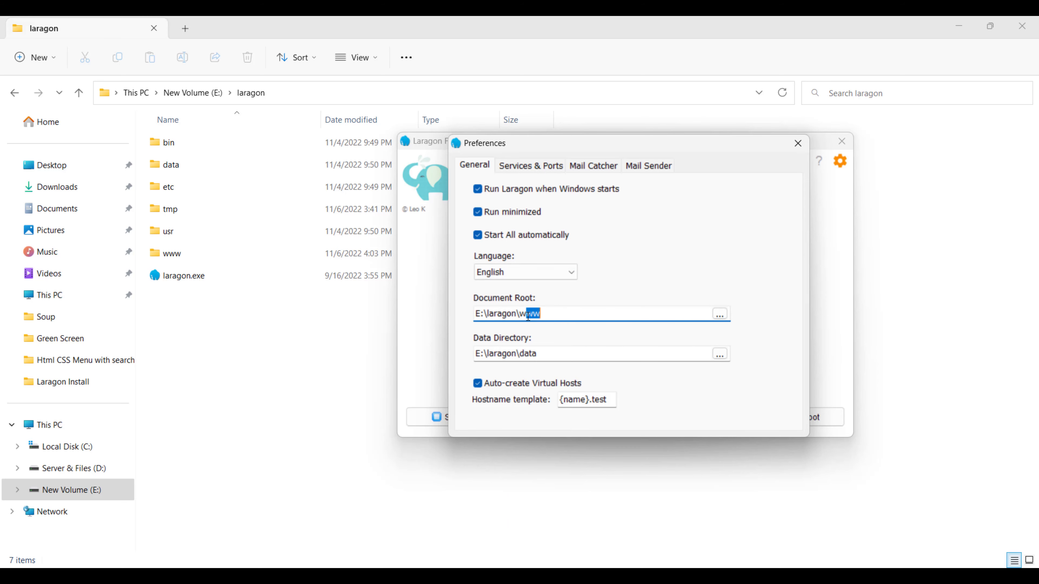
click(650, 206)
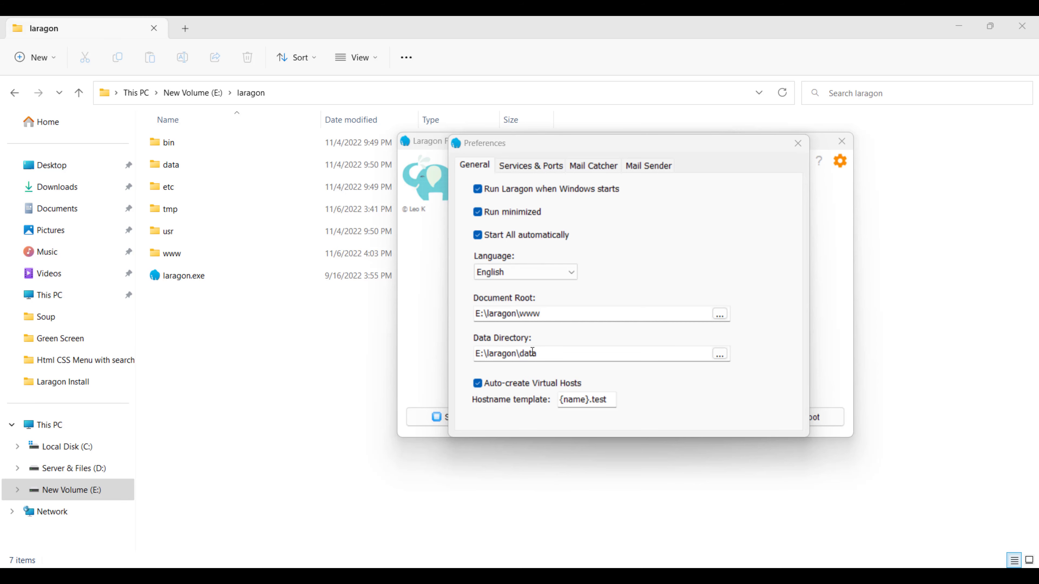
click(522, 349)
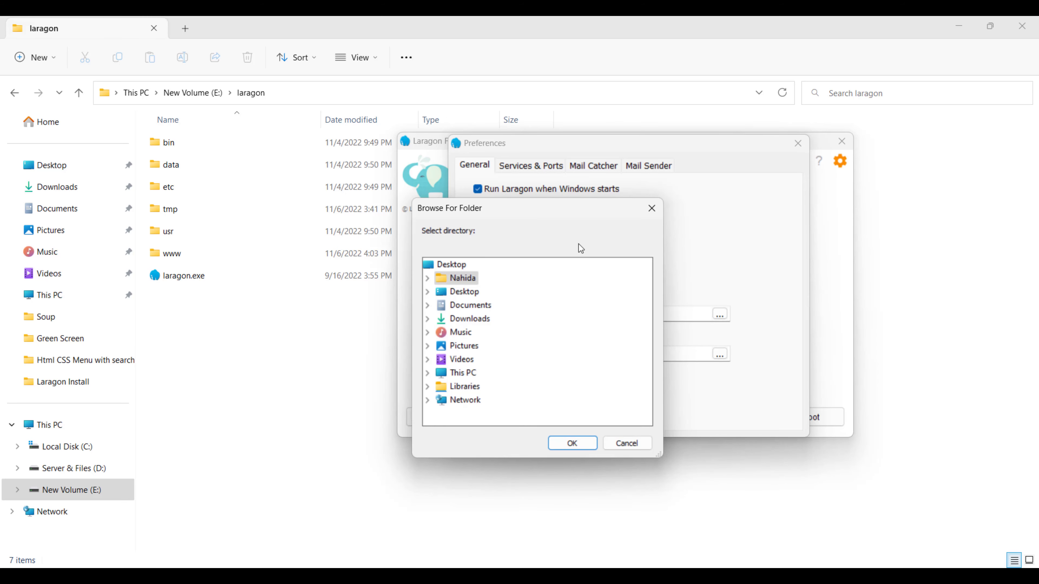
click(660, 210)
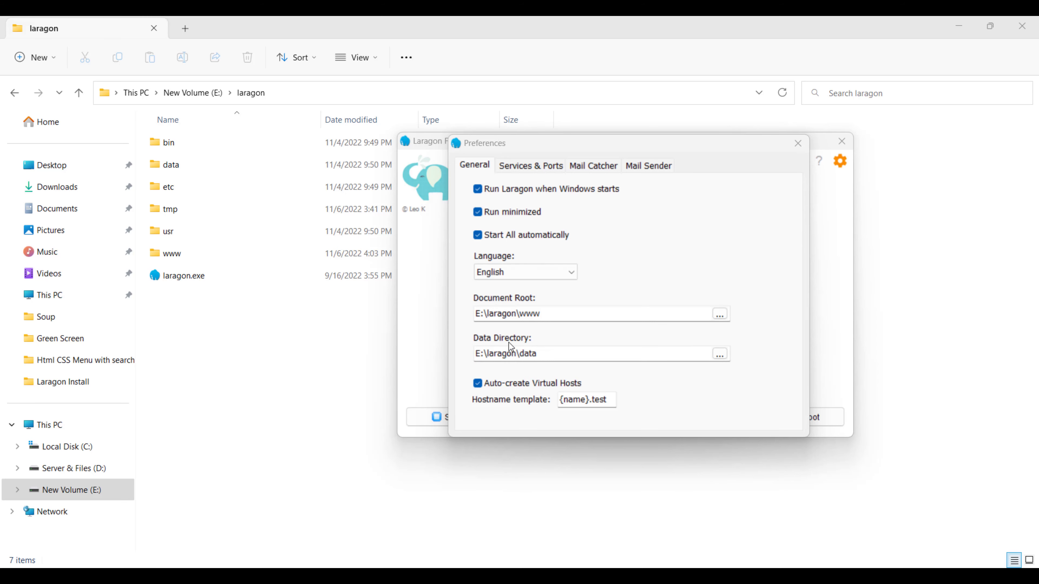
drag(492, 141, 519, 103)
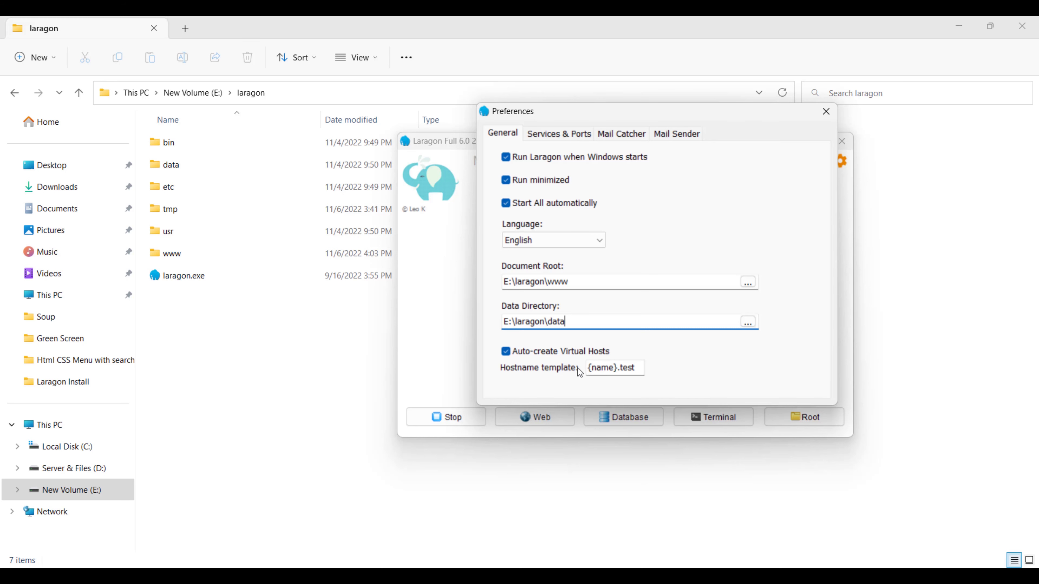
Rewrite the hostname template ending, trying .com before settling on {name}.dev
drag(620, 368, 595, 367)
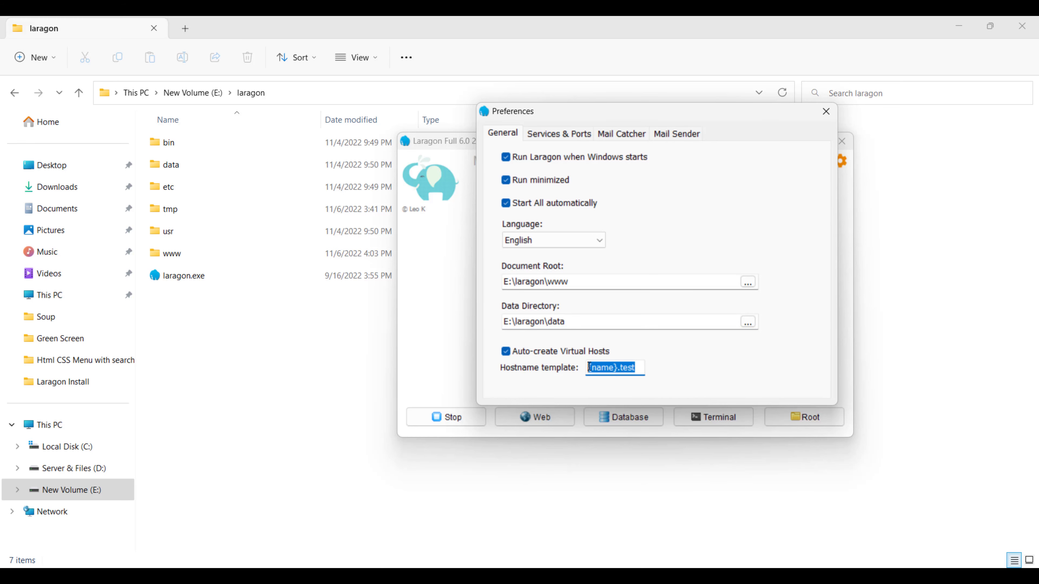
click(605, 369)
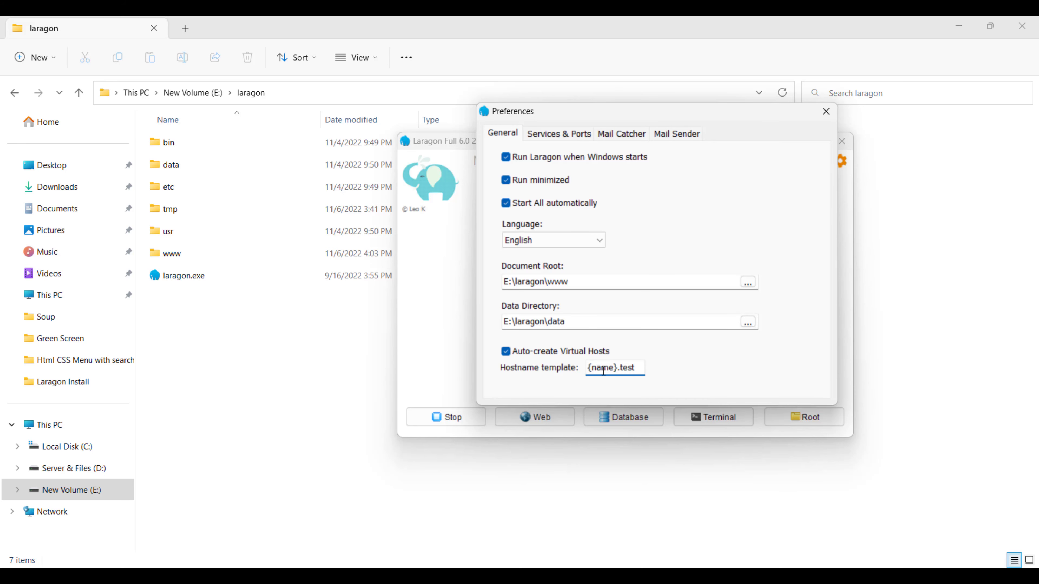
double_click(602, 370)
click(631, 367)
mouse_move(617, 368)
mouse_down()
mouse_move(638, 366)
mouse_move(620, 369)
mouse_up()
click(636, 367)
double_click(633, 368)
click(632, 368)
text(com)
key(BackSpace)
key(BackSpace)
text(de)
key(BackSpace)
key(BackSpace)
key(BackSpace)
text(debv)
key(BackSpace)
key(BackSpace)
text(v)
Change the hostname template ending from .dev back to {name}.test
key(ctrl+a)
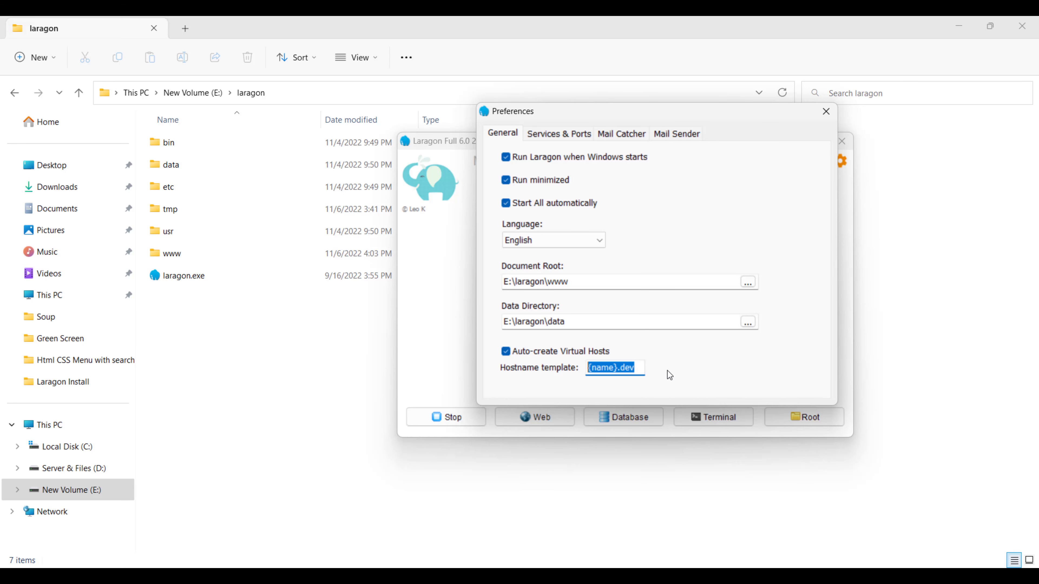
key(End)
key(ctrl+a)
key(End)
key(BackSpace)
key(BackSpace)
key(BackSpace)
text(test)
Check the Services & Ports page: Apache port 80 and SSL port 443
click(557, 133)
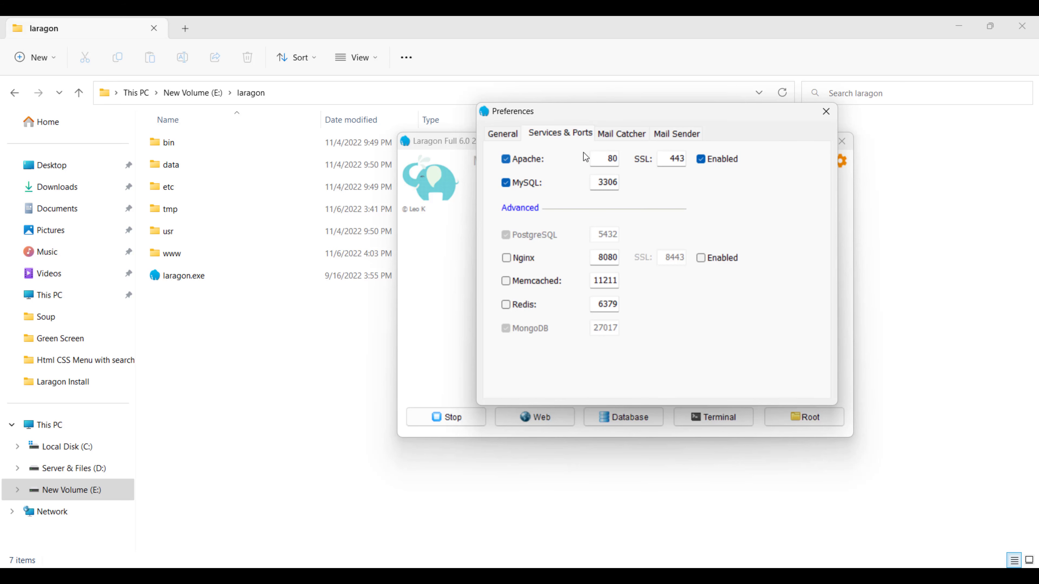
double_click(612, 159)
double_click(673, 160)
Toggle the Mail Catcher off and back on, leaving it enabled
click(623, 134)
drag(610, 120, 723, 131)
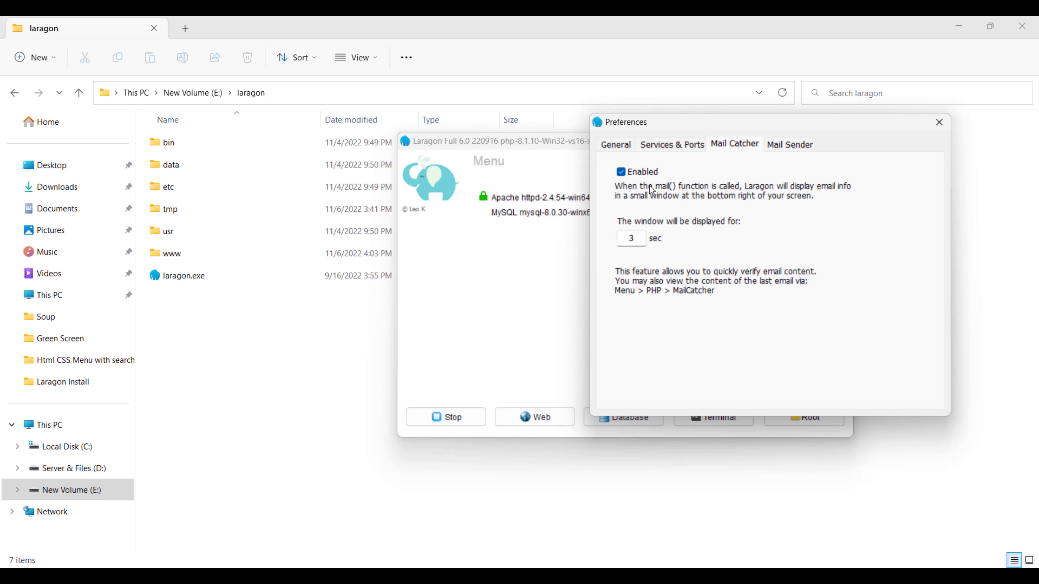
click(624, 174)
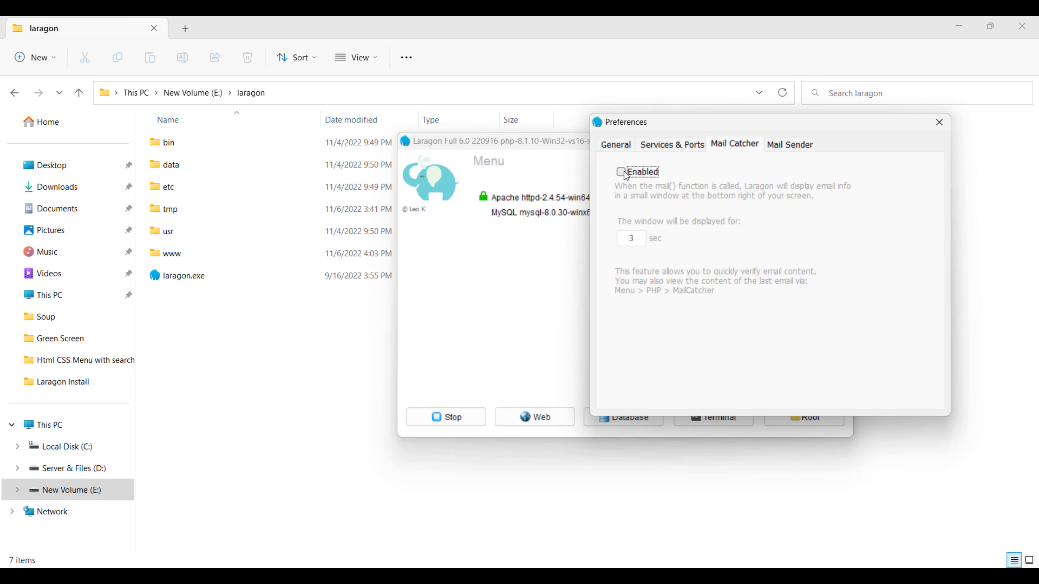
click(624, 174)
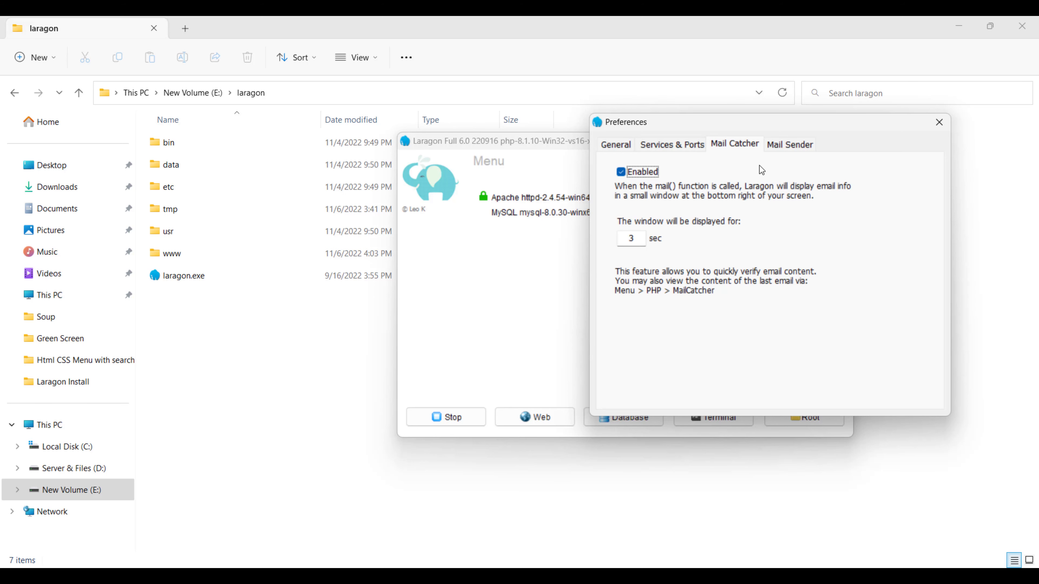
Look over the Mail Sender settings and its Gmail account field
click(791, 145)
click(680, 192)
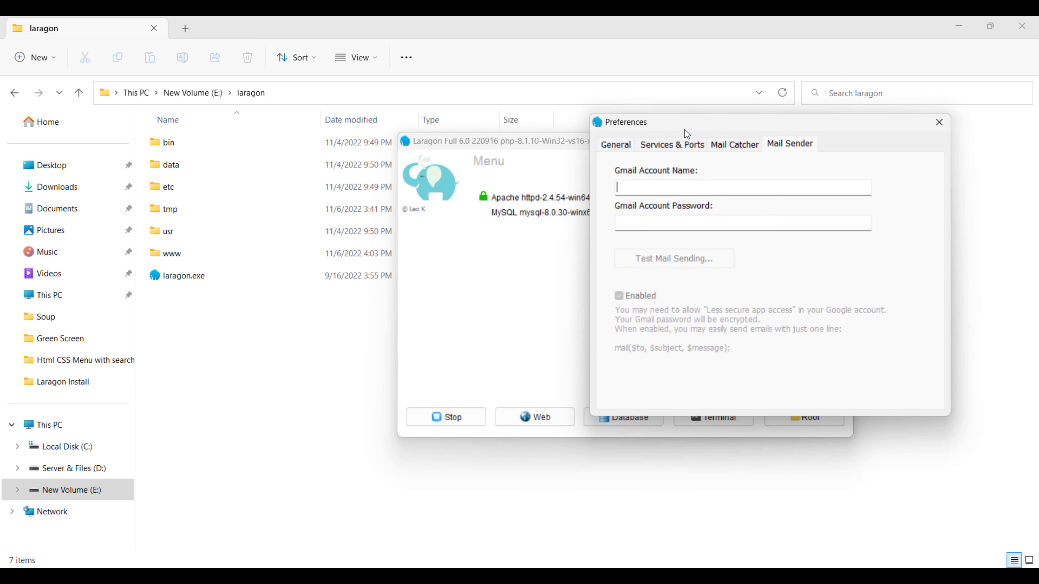
drag(684, 129, 579, 128)
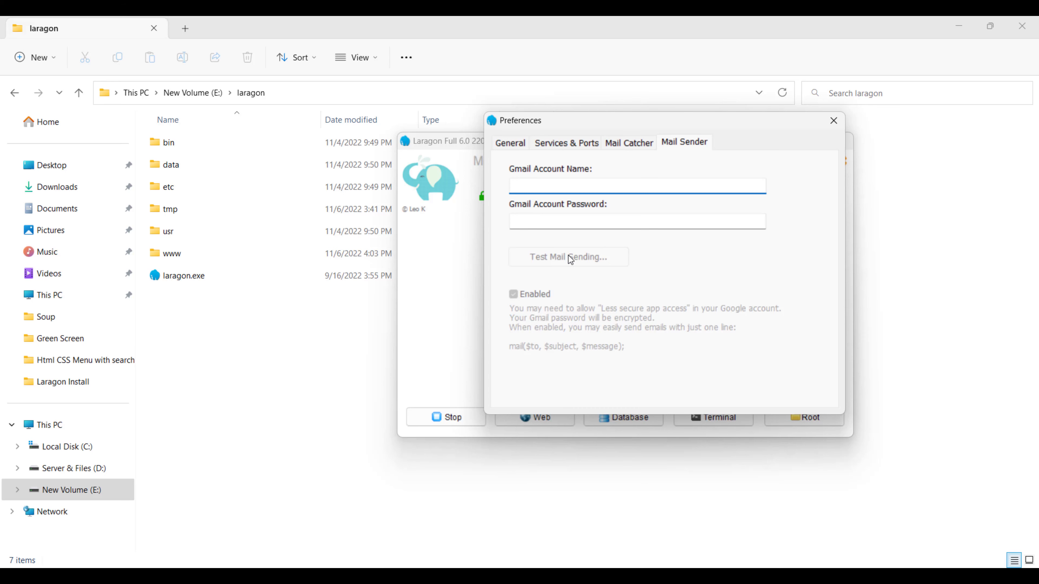
Revisit Mail Catcher, Mail Sender, Services & Ports and General, then close Preferences
click(632, 148)
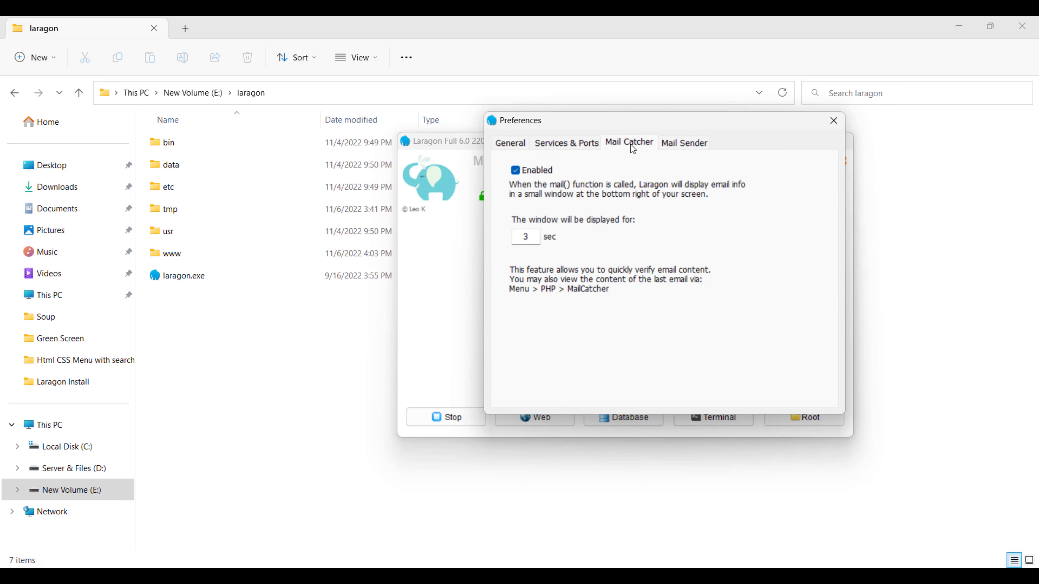
click(671, 143)
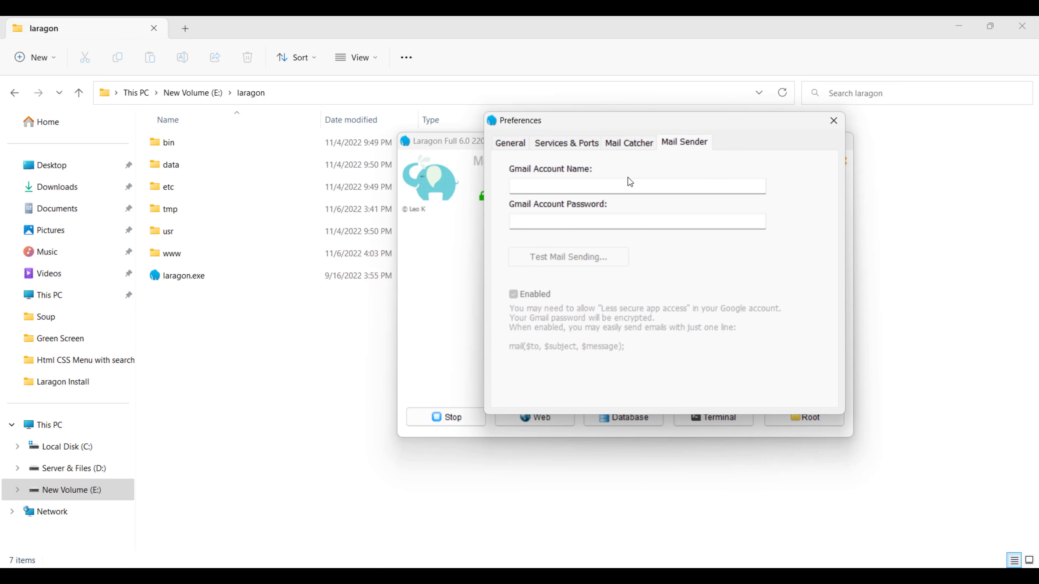
click(551, 145)
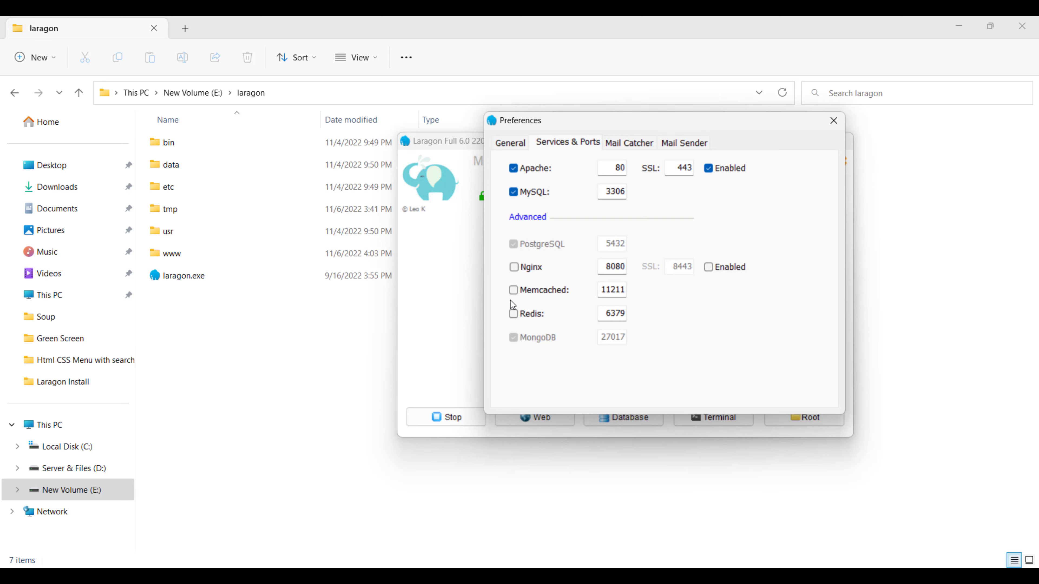
click(504, 145)
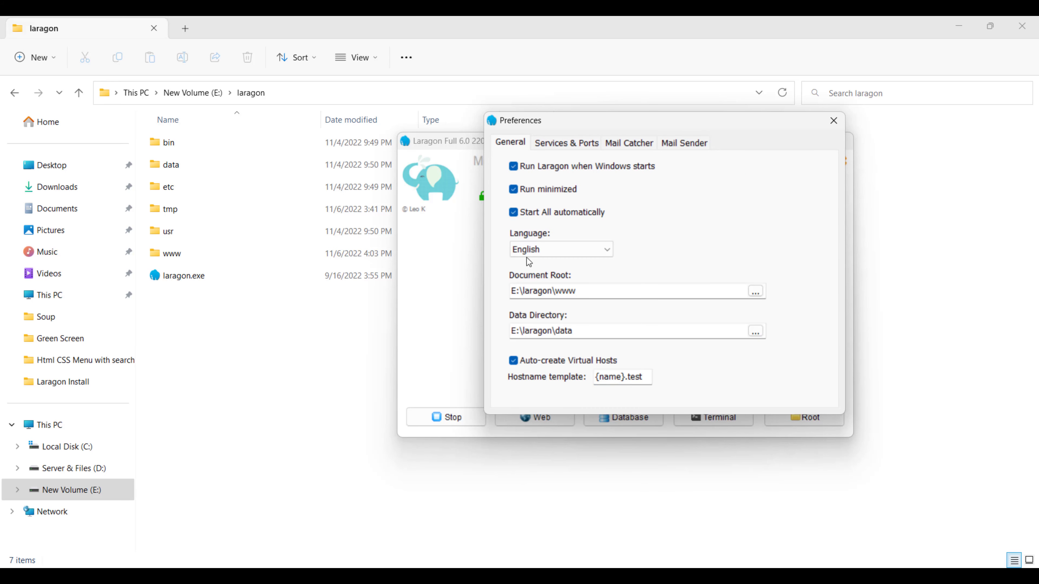
click(534, 142)
click(833, 120)
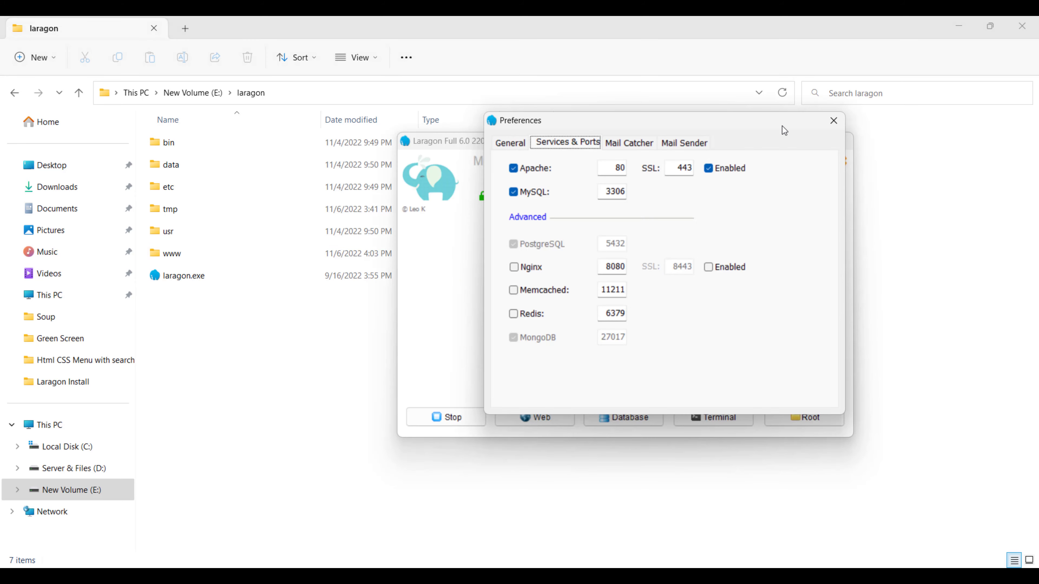
click(833, 121)
Open localhost in Chrome with Laragon's Web button and inspect its address
right_click(493, 204)
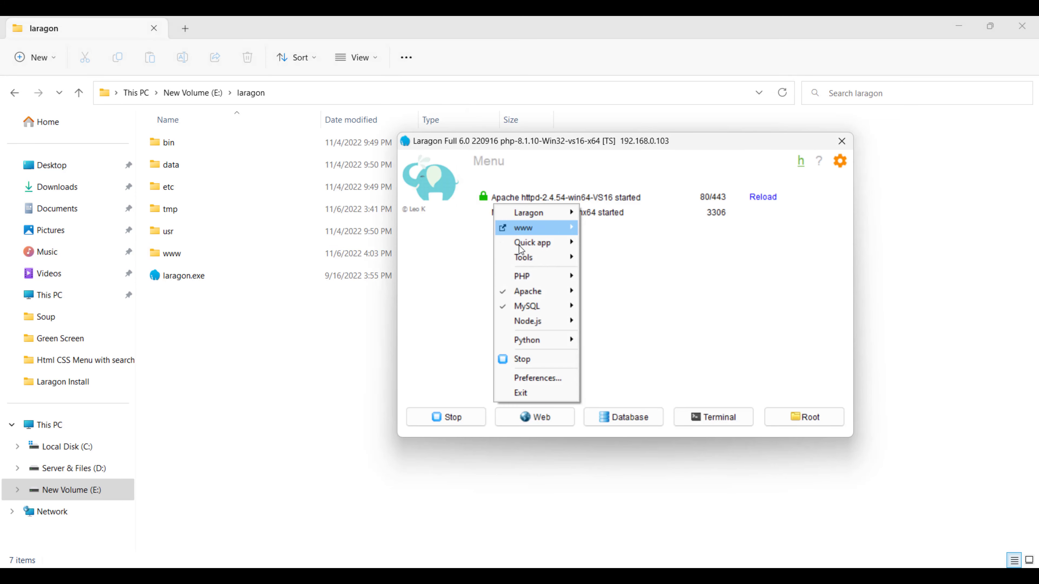
click(456, 329)
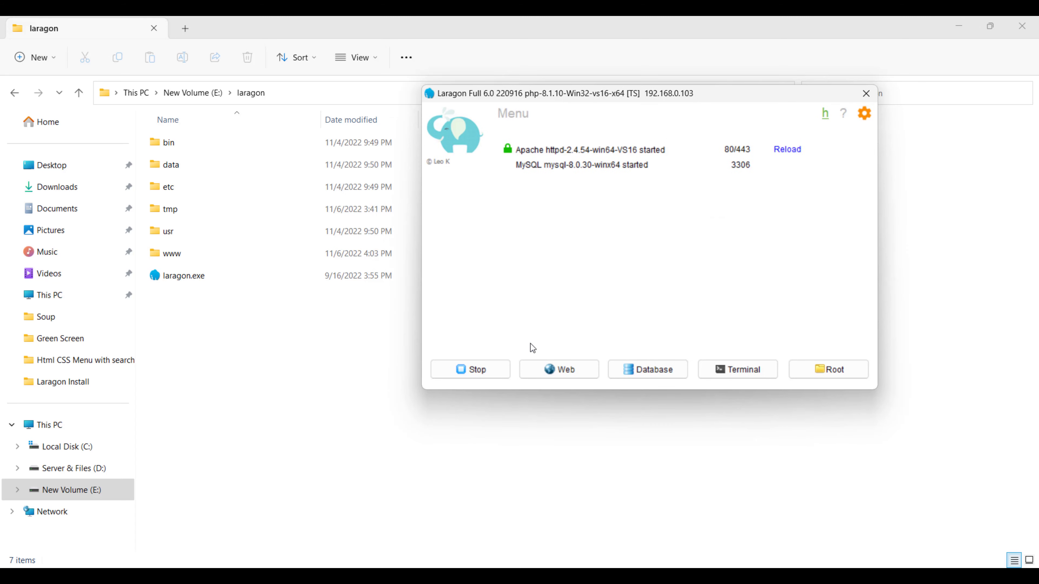
click(545, 376)
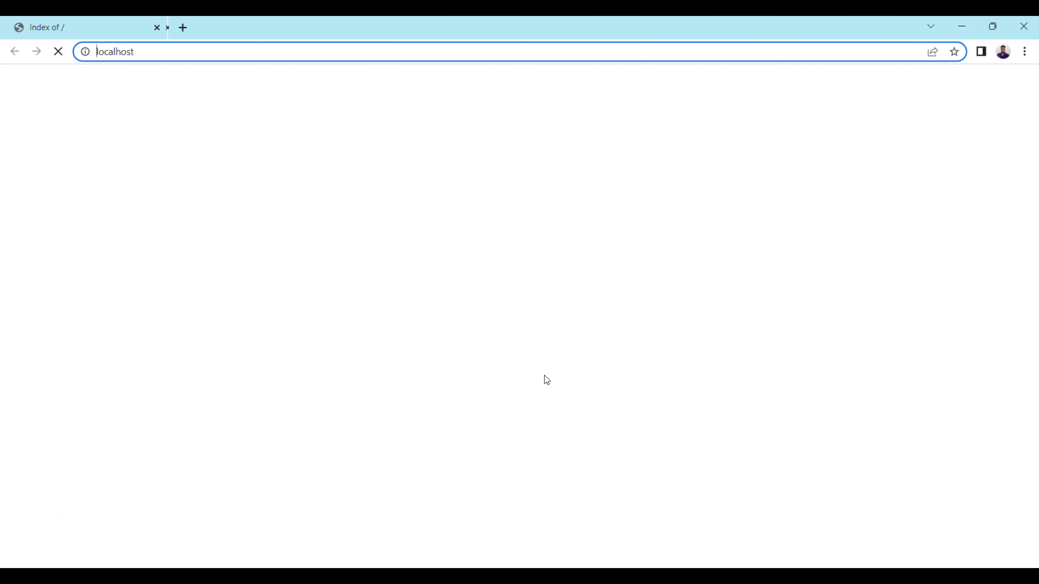
click(127, 52)
drag(142, 46, 80, 52)
click(119, 53)
drag(143, 52, 91, 53)
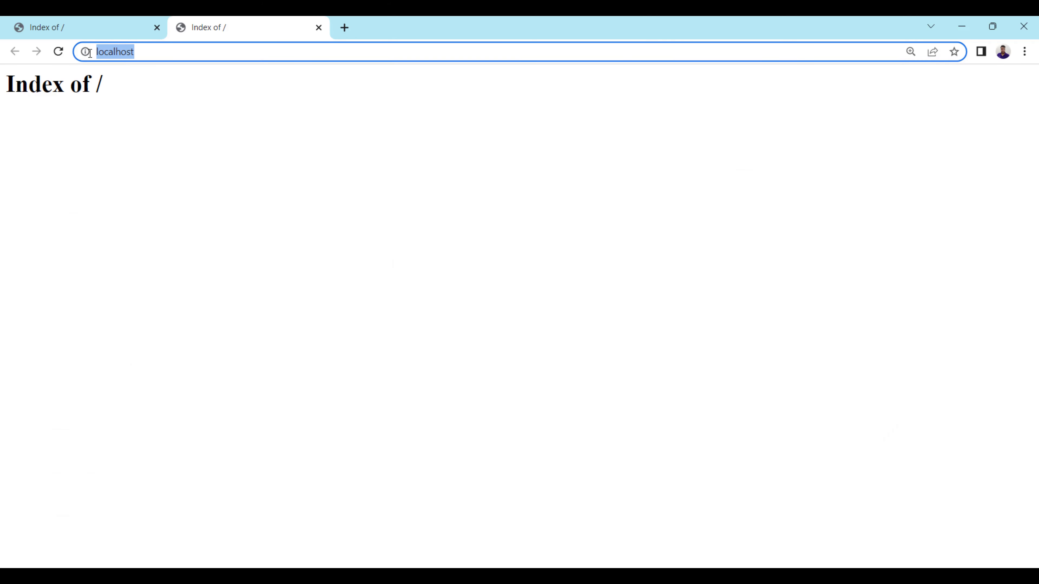
click(28, 82)
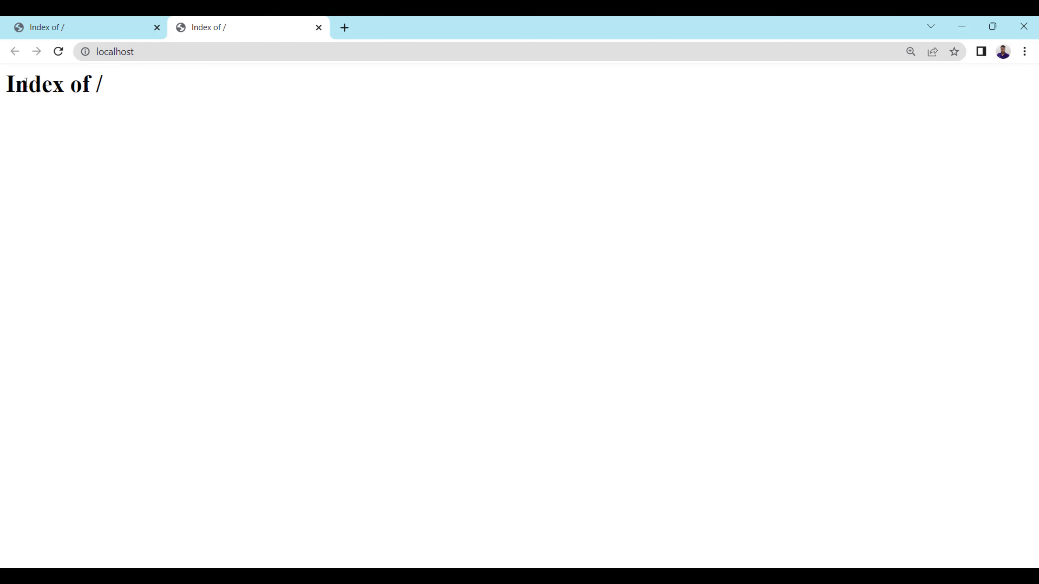
Check the empty www folder in Explorer, then launch Laragon's Database manager
click(642, 576)
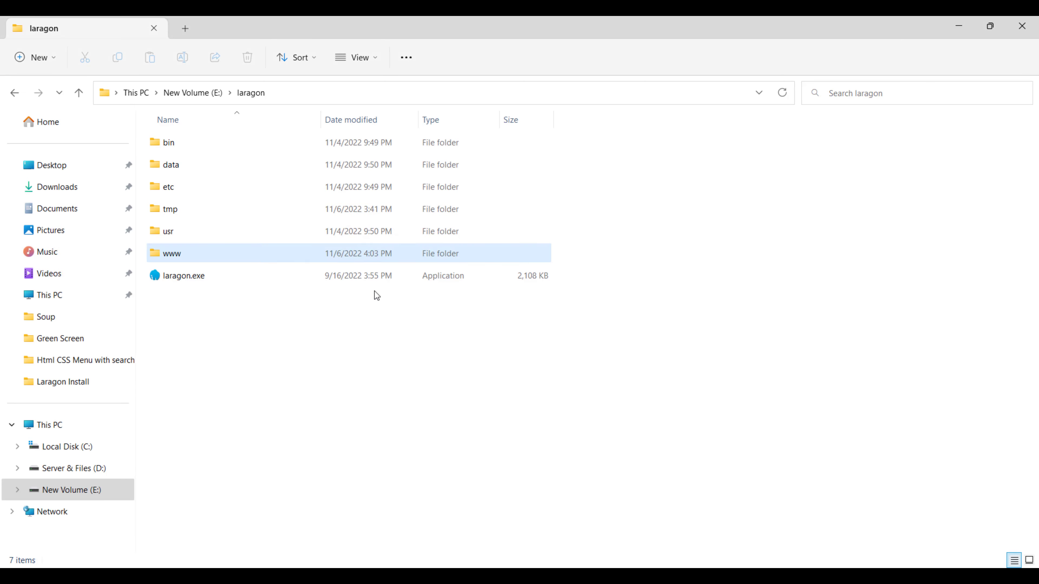
double_click(197, 256)
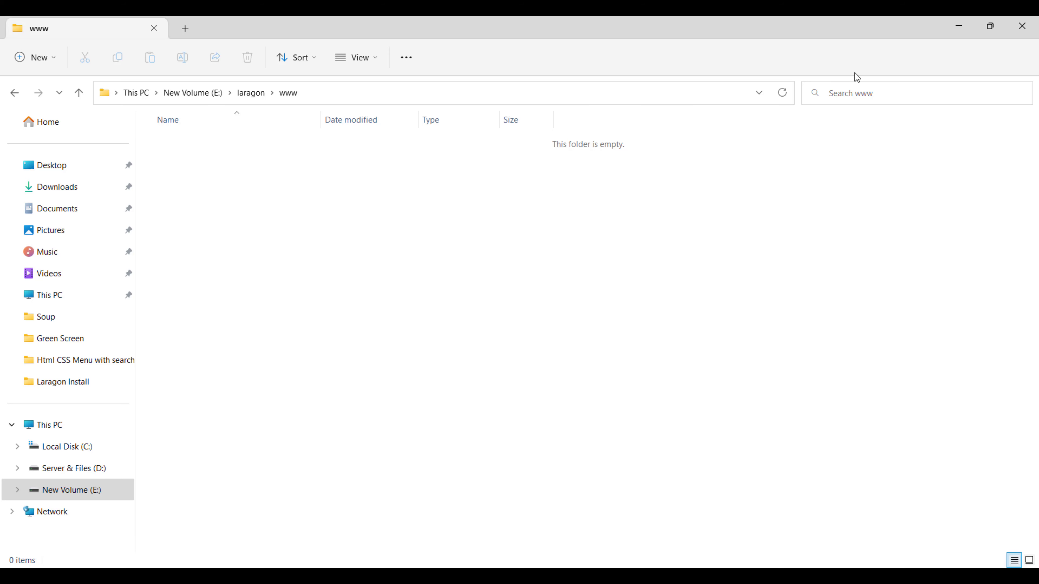
click(958, 25)
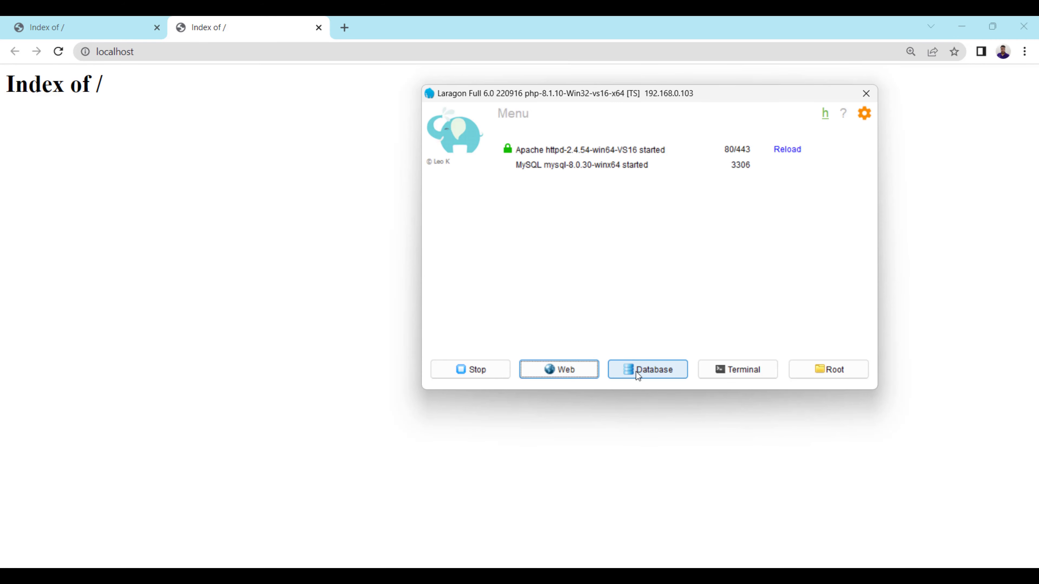
click(632, 370)
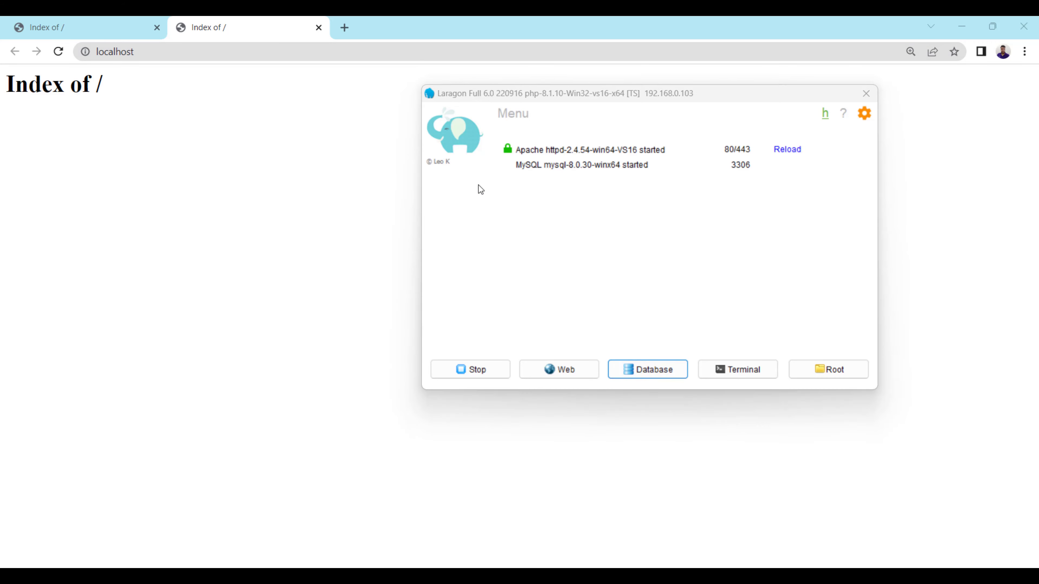
drag(459, 110, 358, 136)
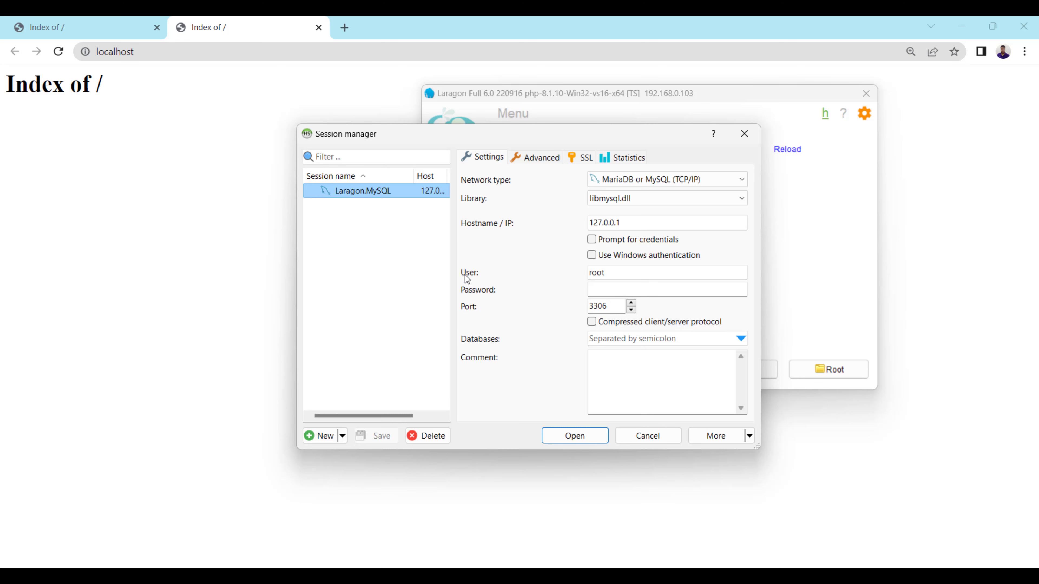
drag(393, 134, 280, 105)
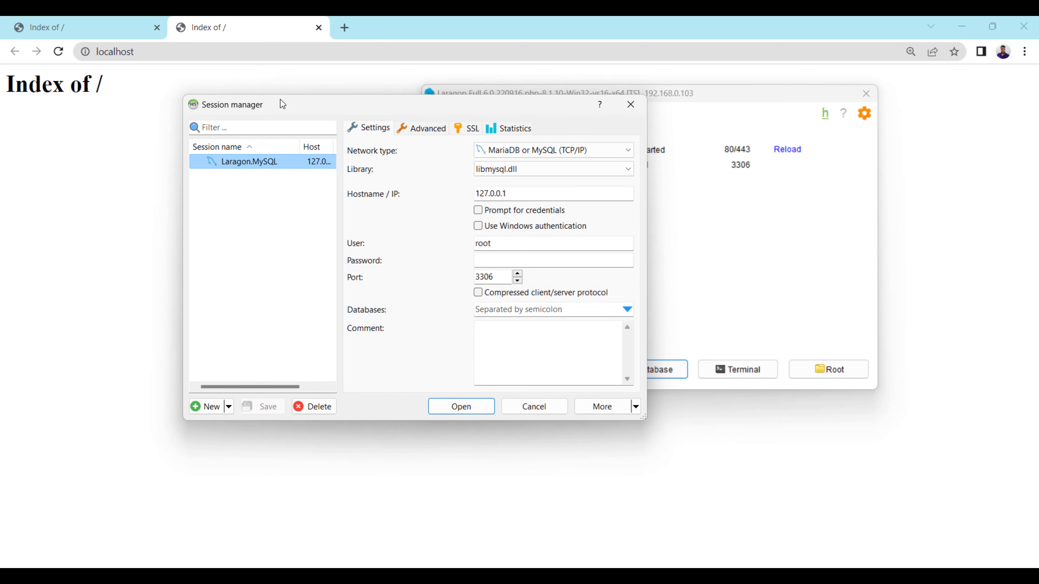
click(629, 104)
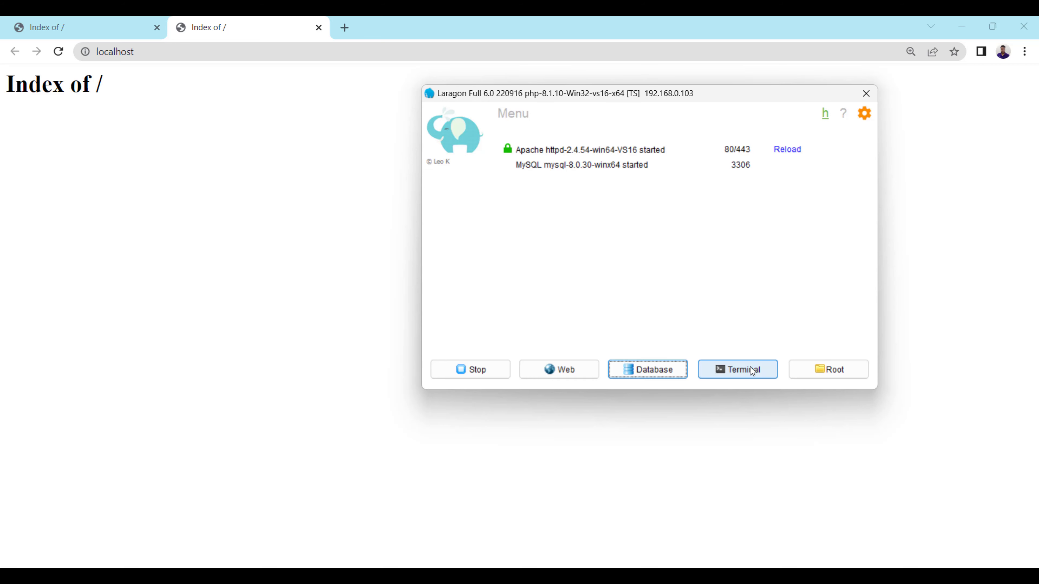
right_click(639, 224)
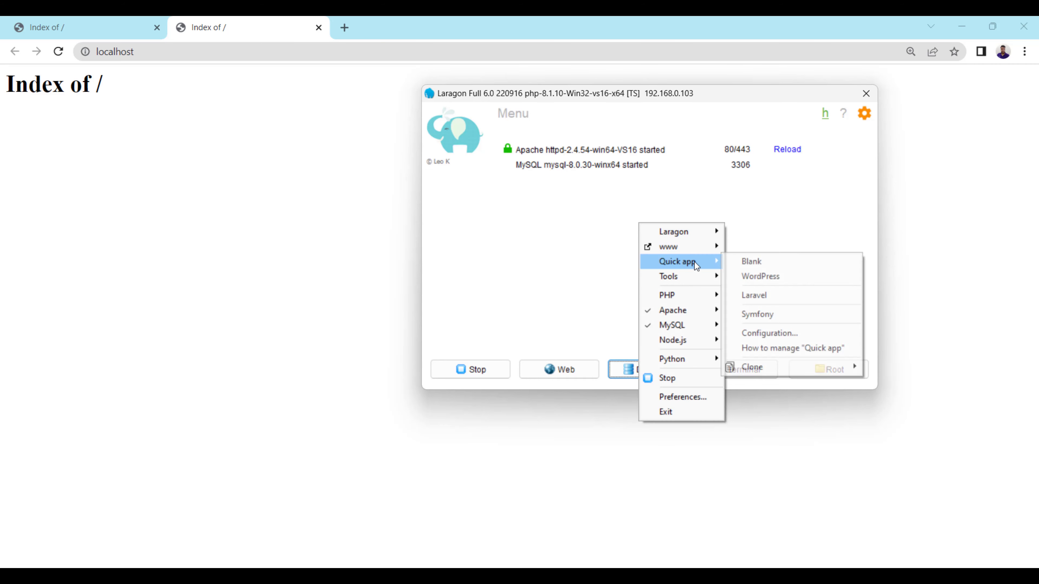
mouse_move(703, 236)
click(577, 259)
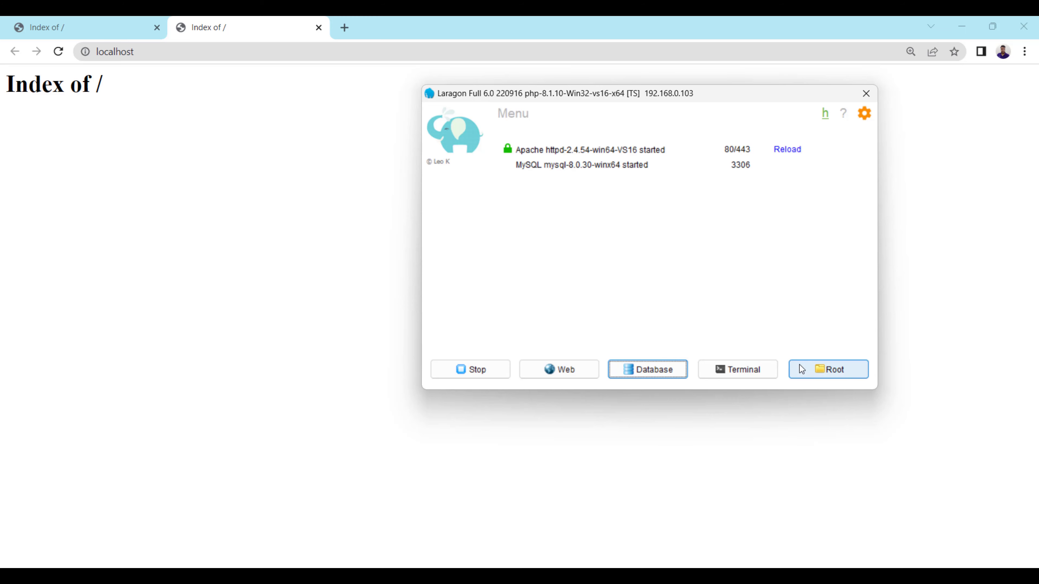
click(738, 370)
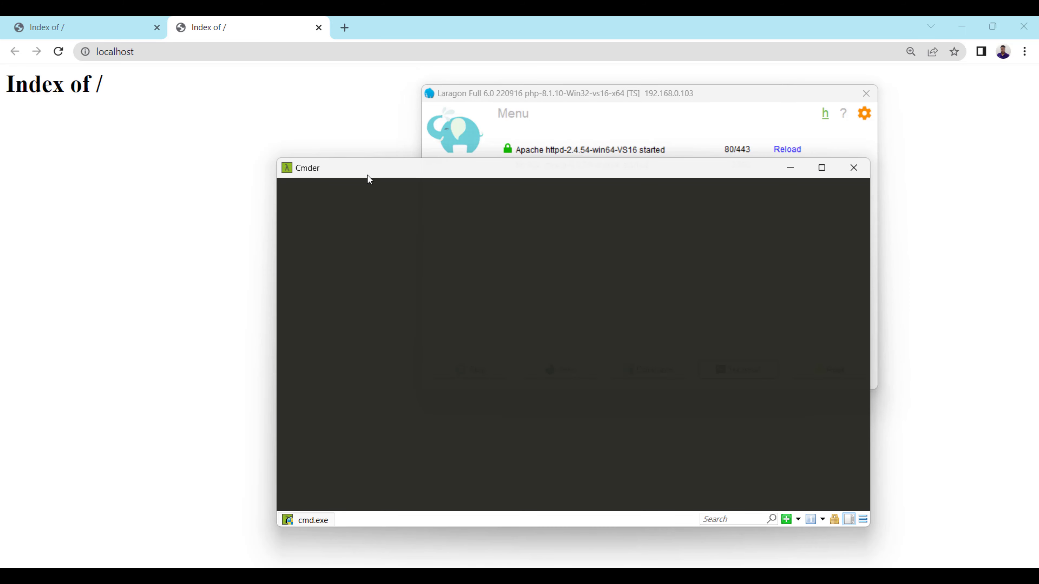
drag(367, 176, 381, 111)
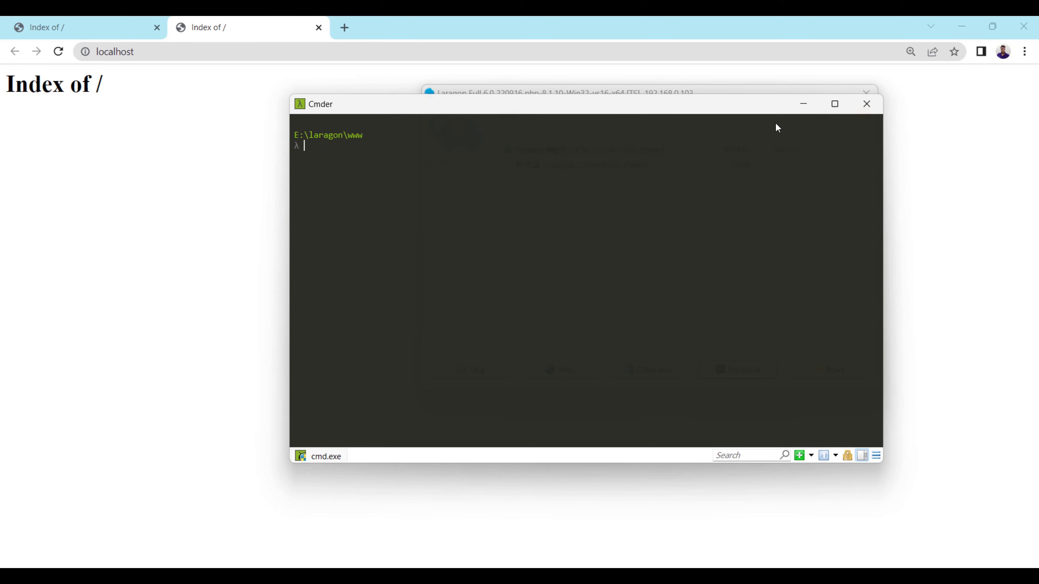
click(867, 109)
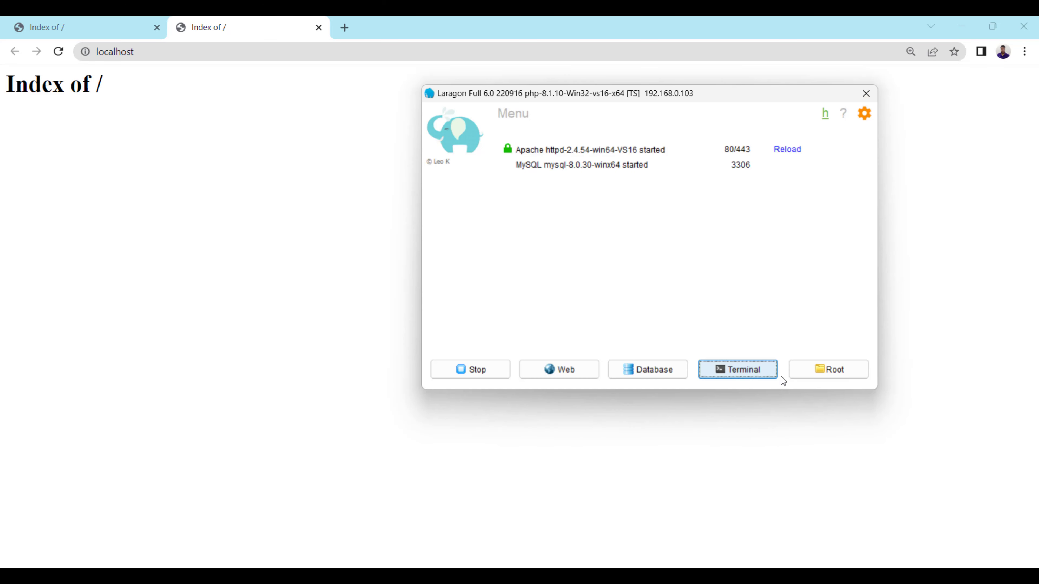
click(822, 375)
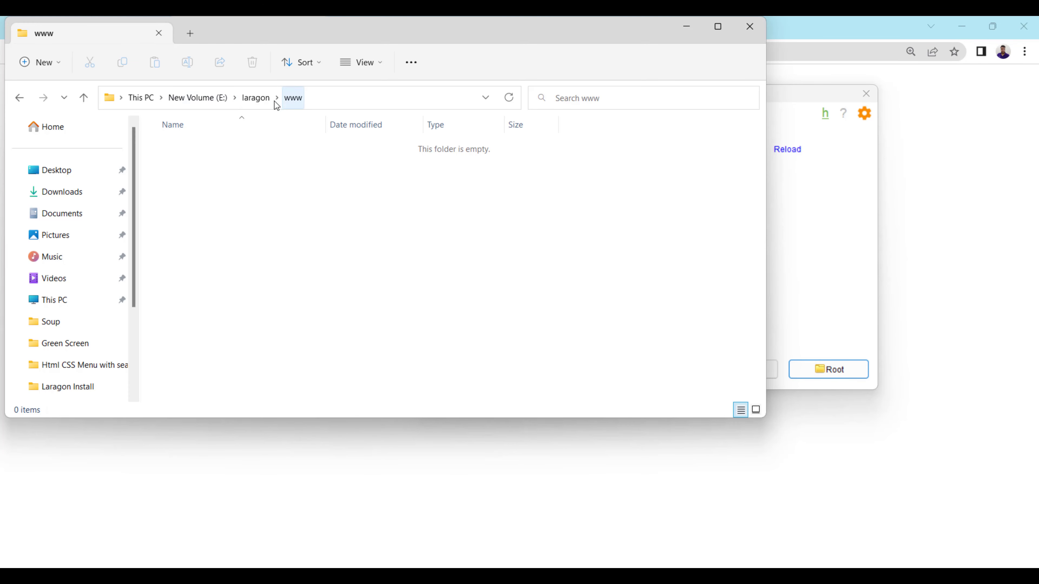
double_click(276, 32)
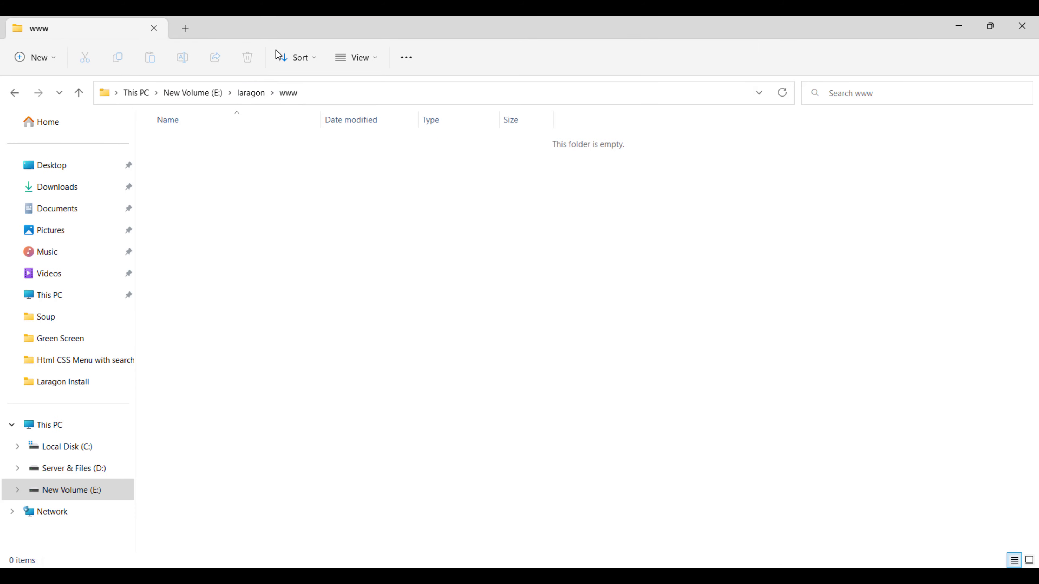
click(245, 94)
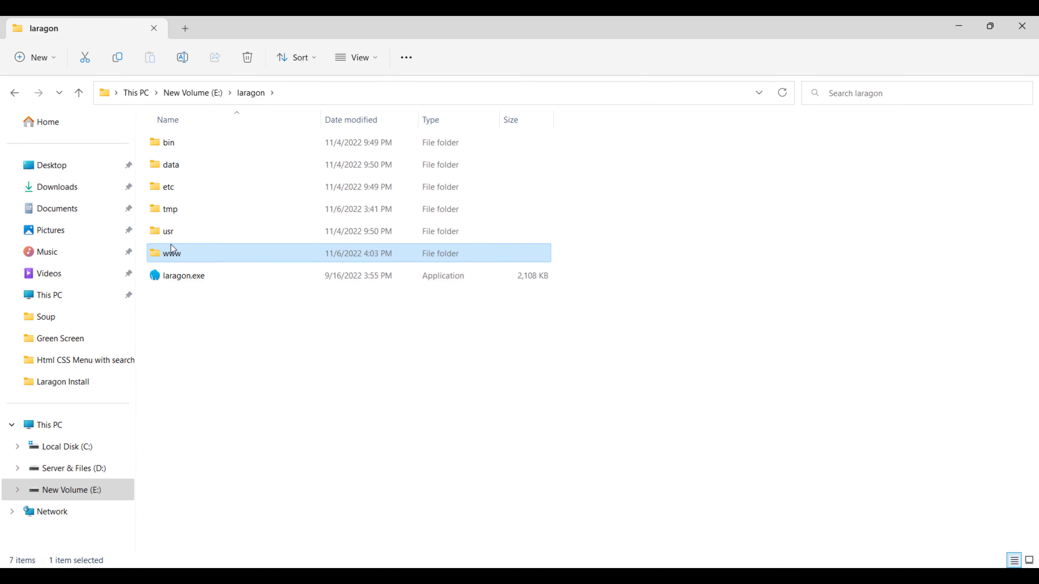
double_click(170, 246)
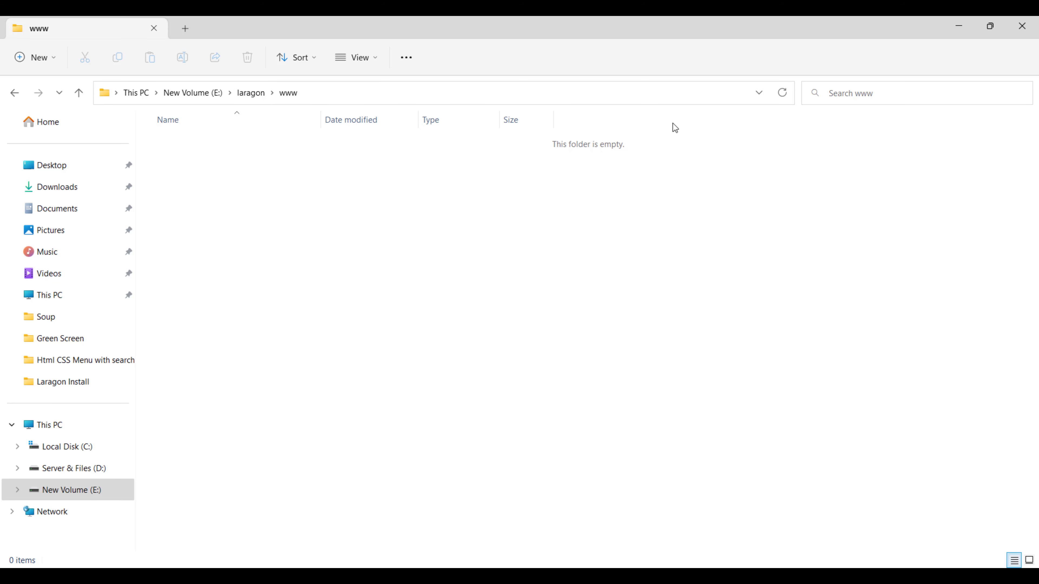
click(958, 25)
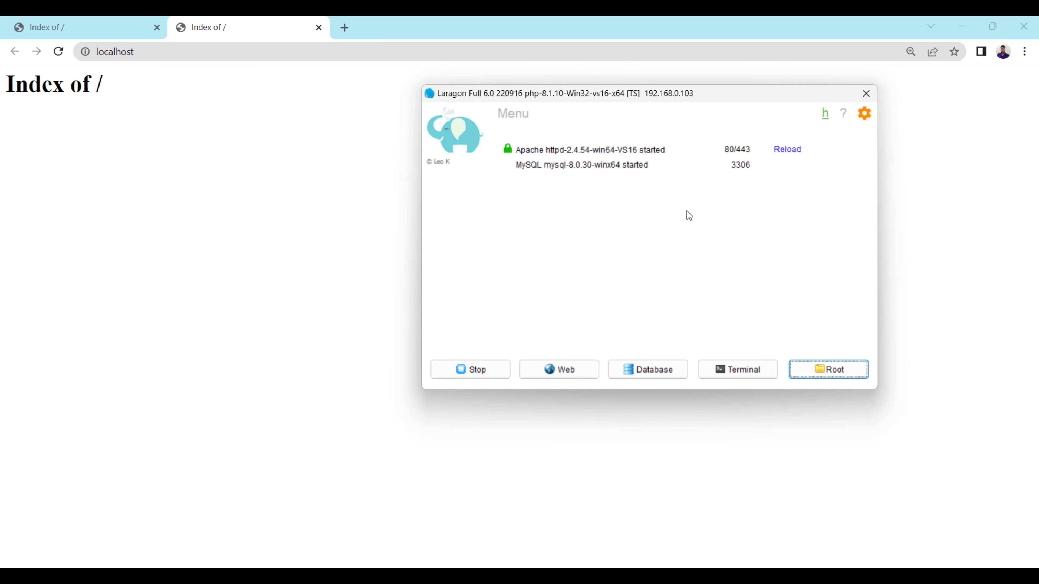
drag(527, 96, 476, 123)
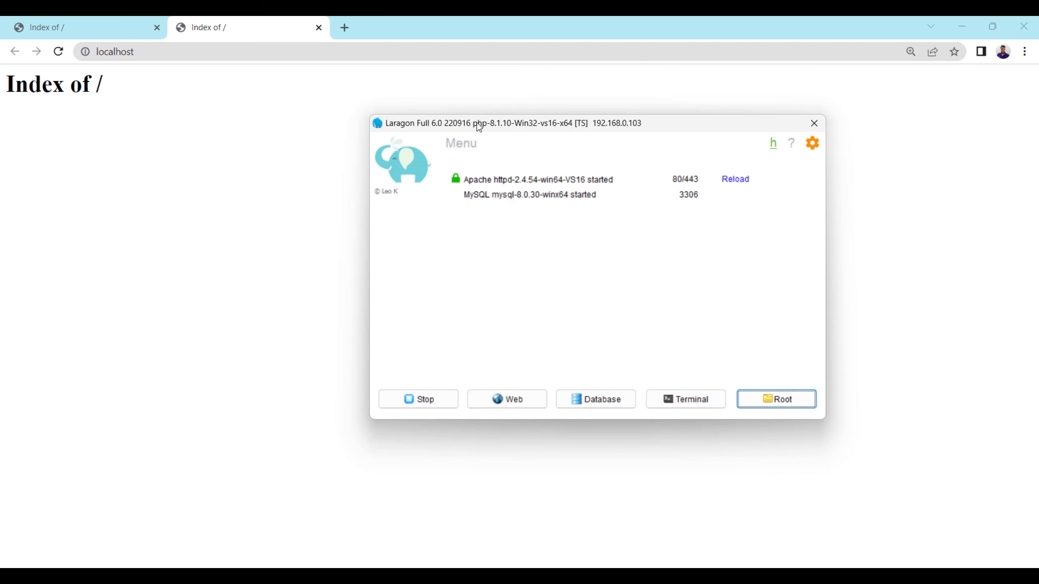
right_click(485, 221)
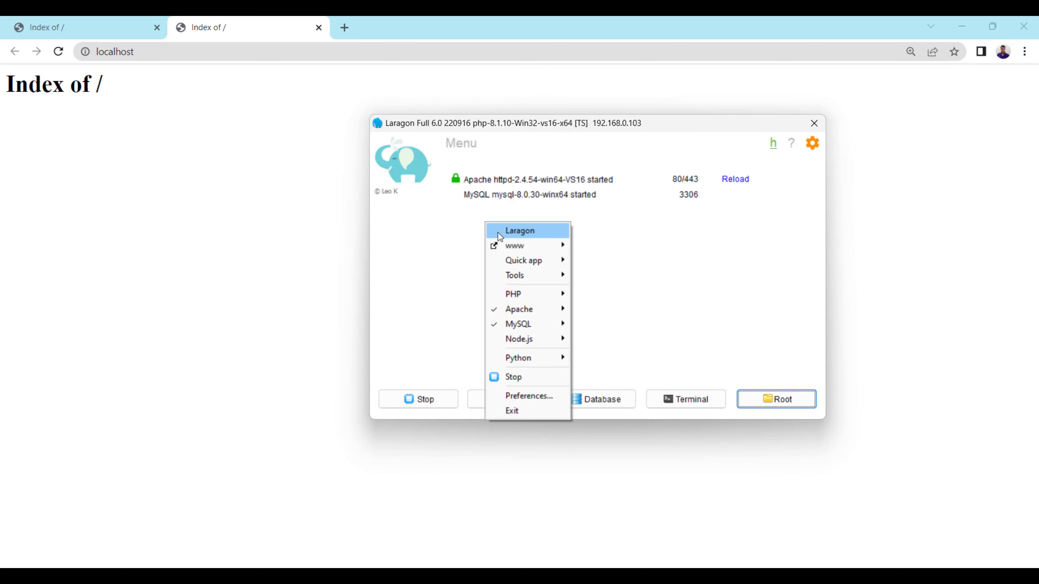
mouse_move(519, 230)
click(426, 222)
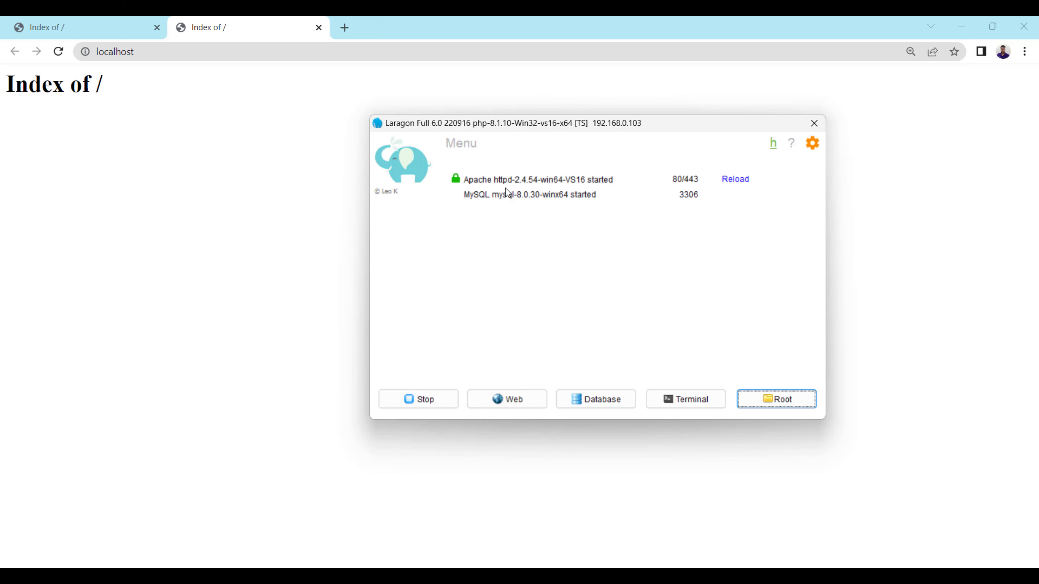
right_click(444, 214)
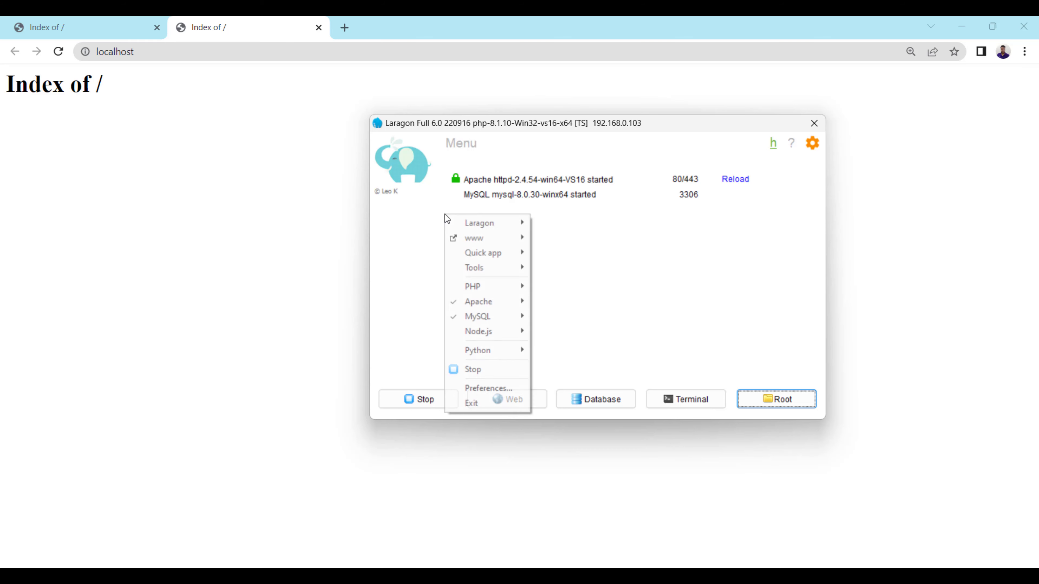
mouse_move(518, 288)
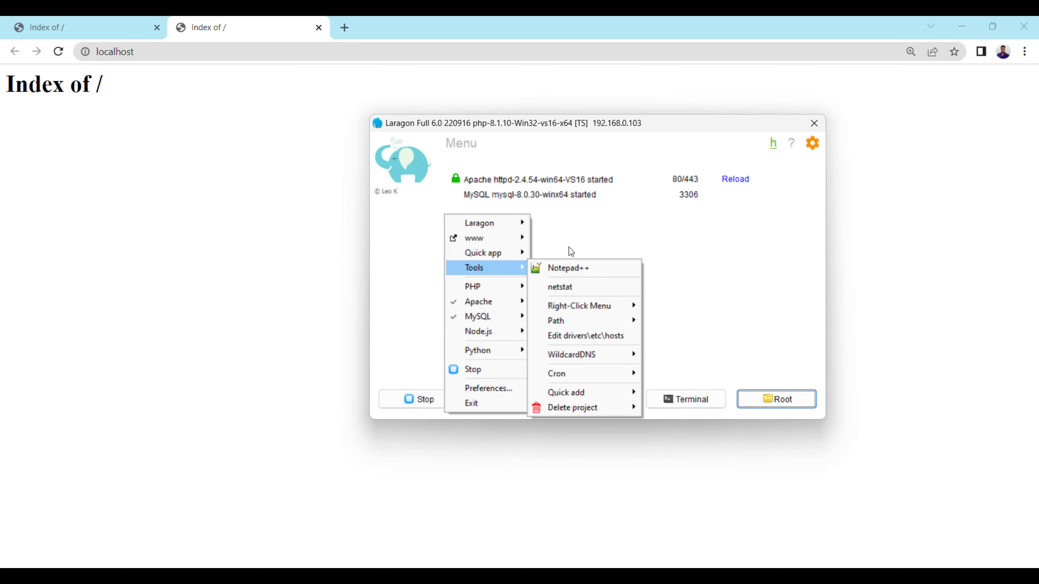
click(574, 228)
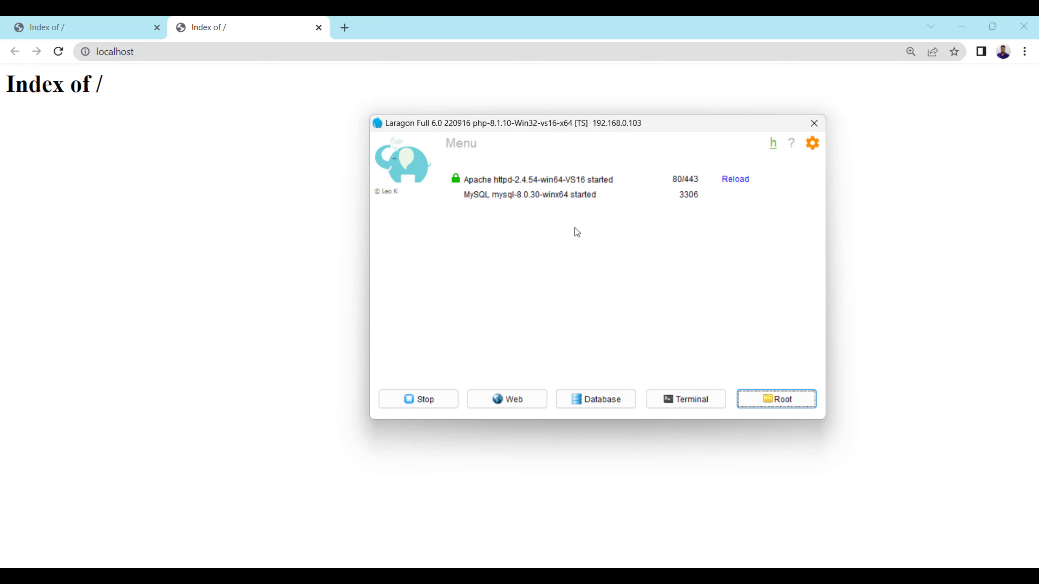